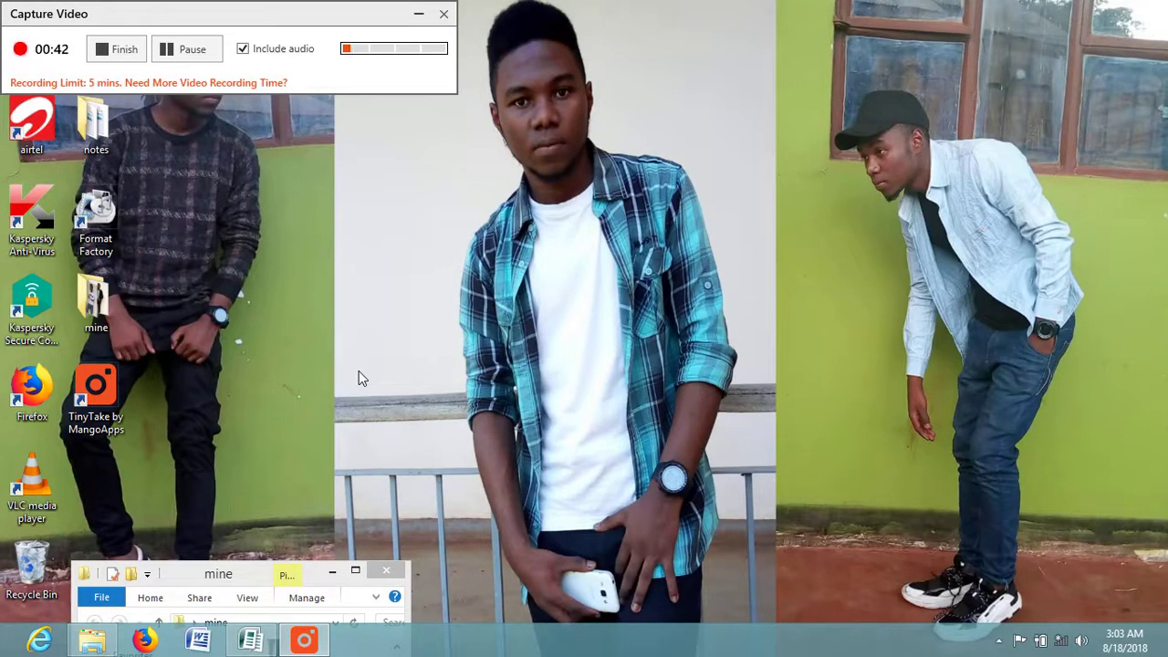
# Return to the open Publisher 2007 publication through its tile on the Start screen.
pyautogui.press('super')
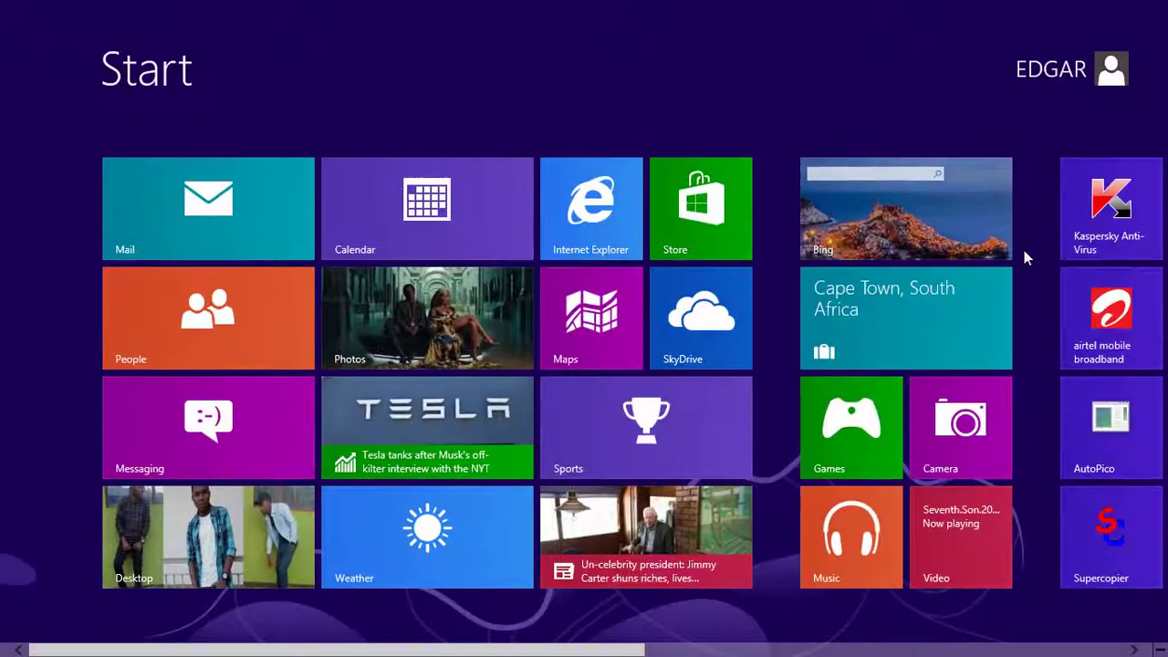
pyautogui.scroll(-3, 1025, 250)
pyautogui.scroll(-3, 910, 235)
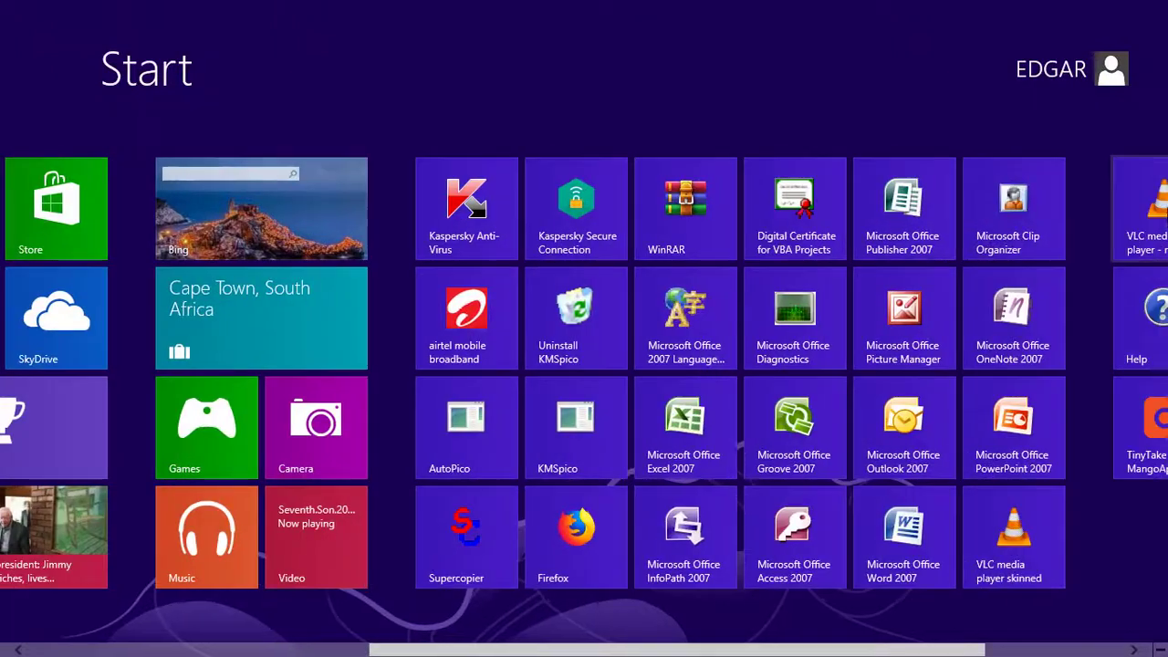
pyautogui.click(909, 217)
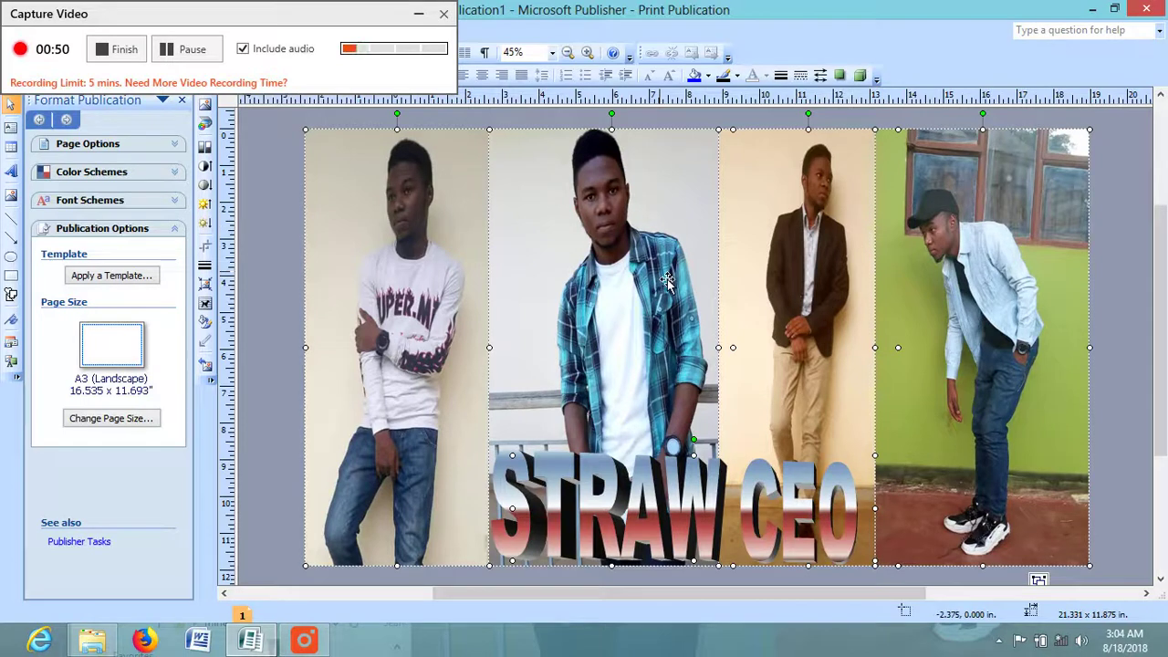
# Delete all four photos and the WordArt from the A3 page, then mute and unmute the sound.
pyautogui.press('Delete')
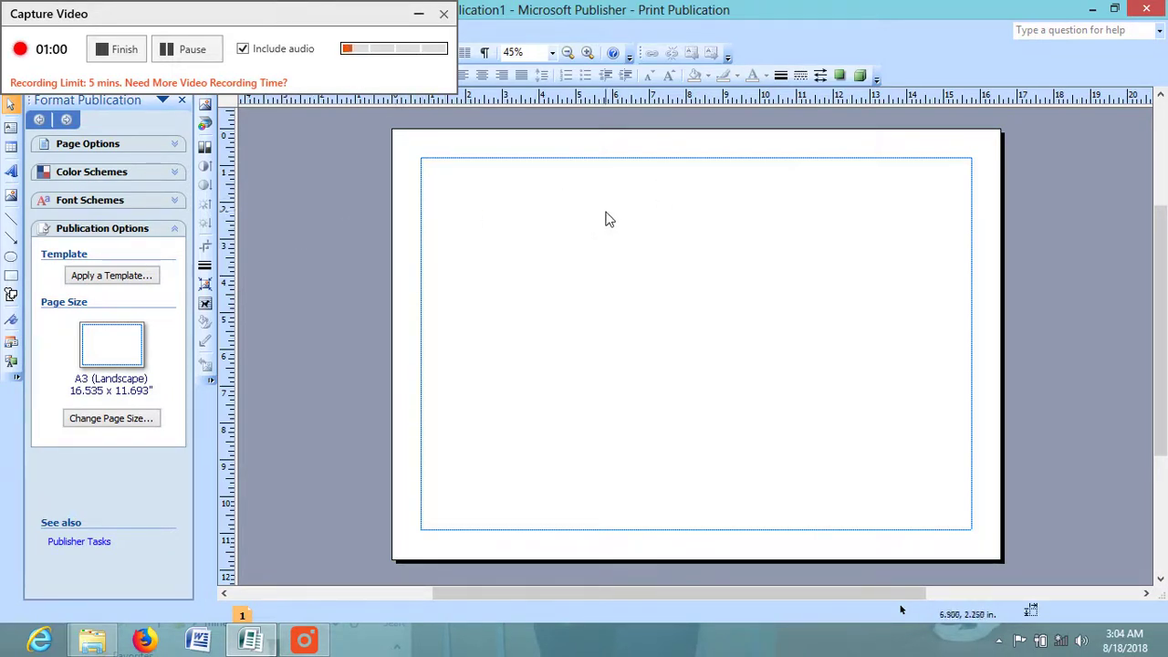
pyautogui.press('XF86AudioMute')
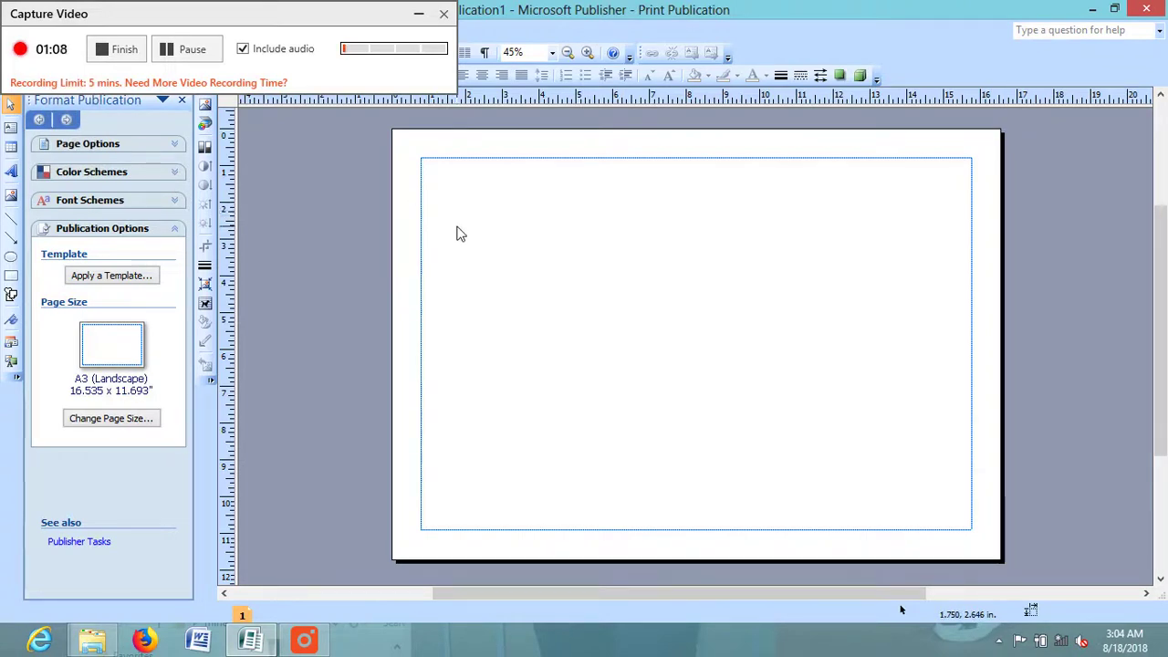
pyautogui.press('XF86AudioMute')
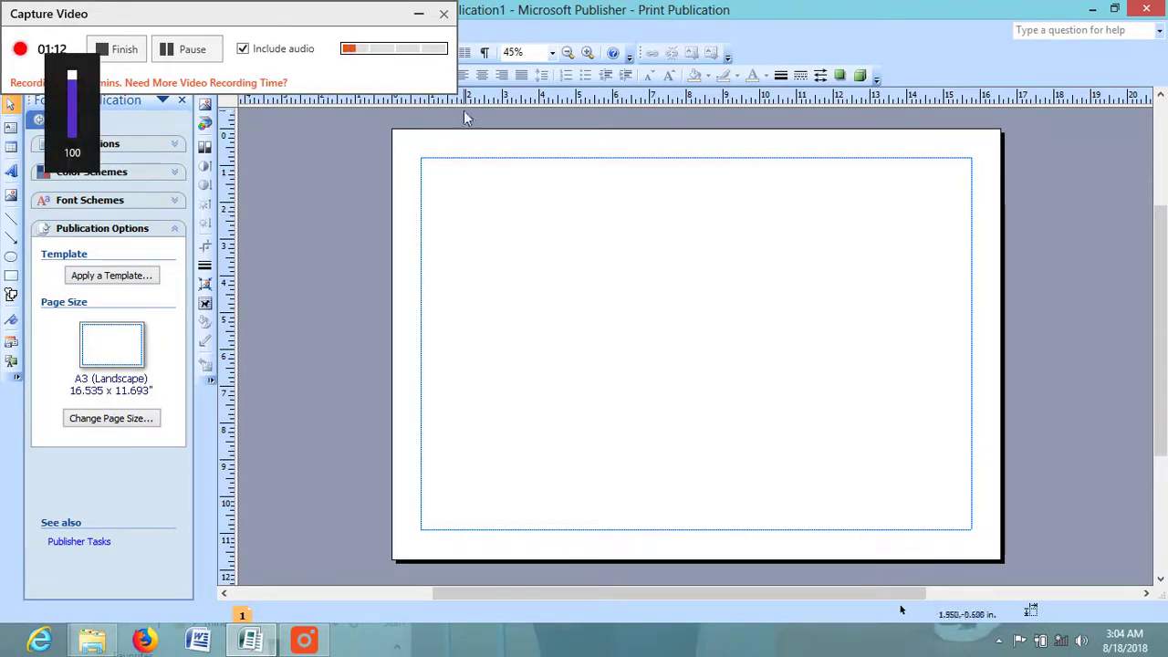
# Drag the four selected photos from the mine folder onto the blank A3 page, then maximize Publisher.
pyautogui.click(1116, 10)
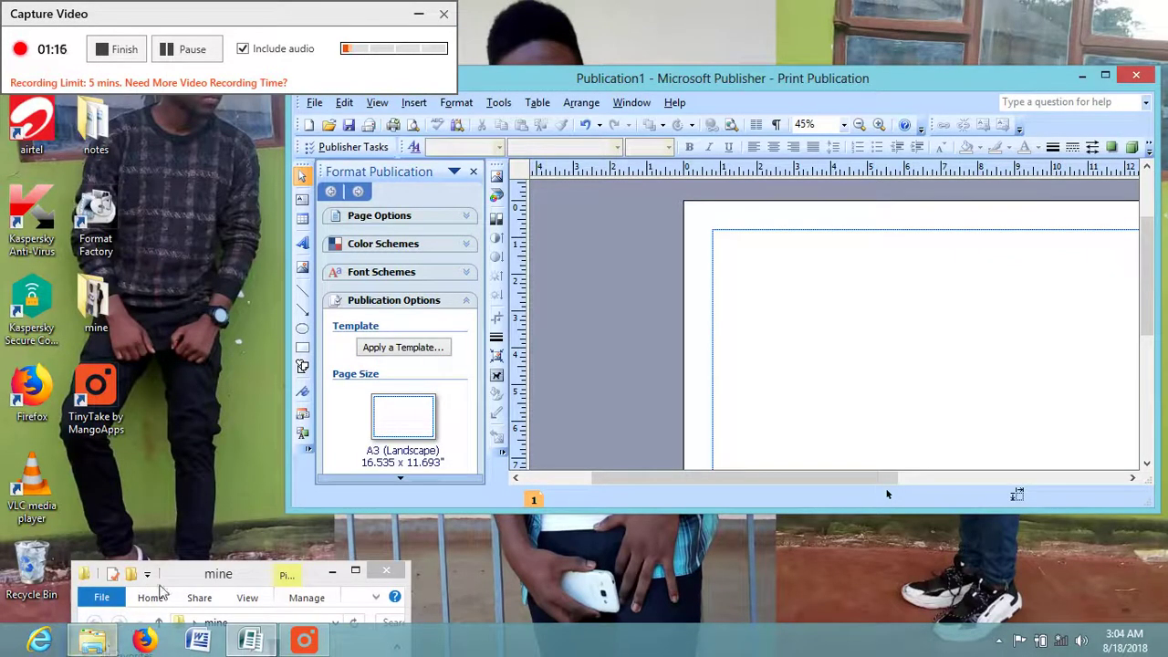
pyautogui.moveTo(179, 575); pyautogui.dragTo(122, 123)
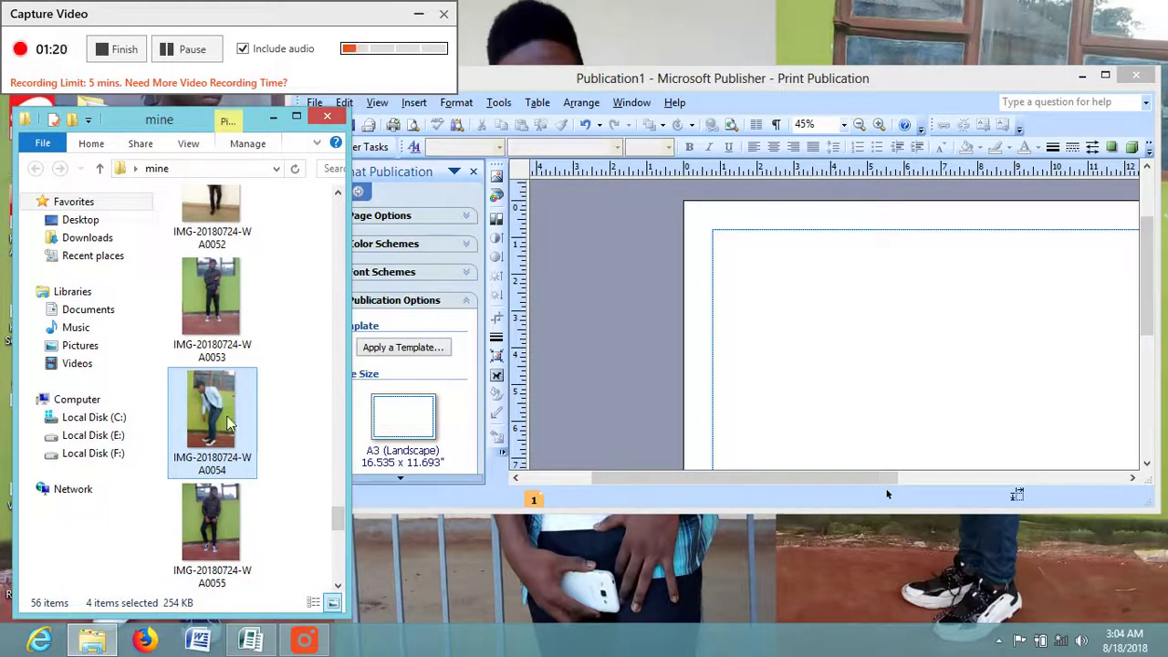
pyautogui.moveTo(229, 421); pyautogui.dragTo(783, 305)
pyautogui.moveTo(783, 304); pyautogui.dragTo(783, 303)
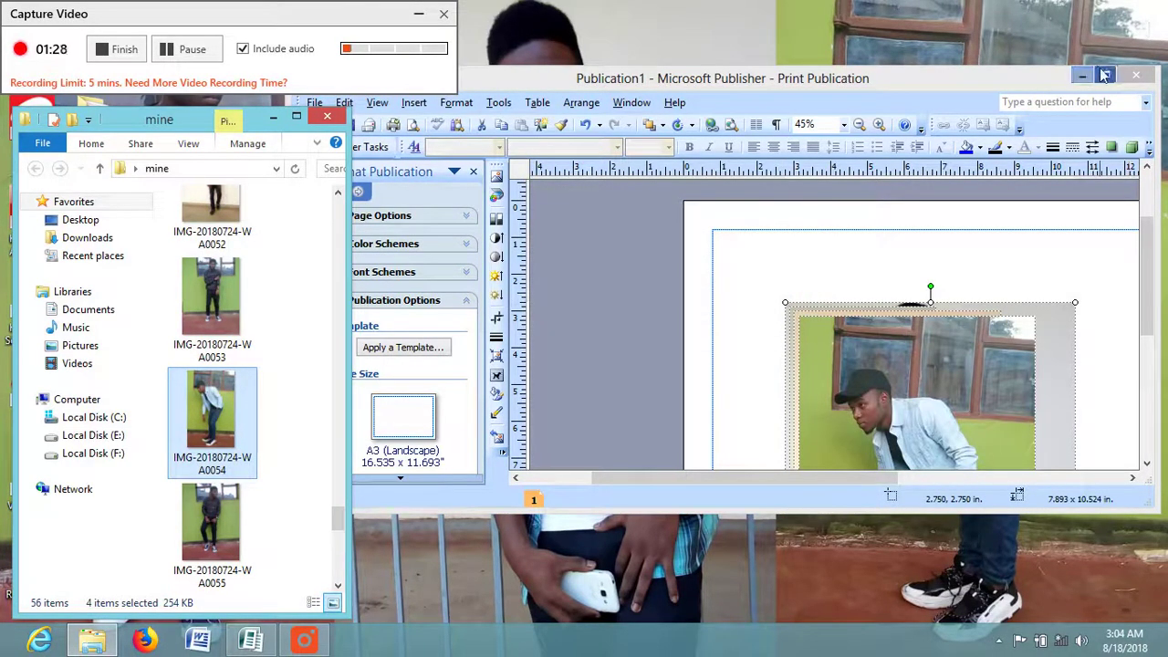
pyautogui.click(1103, 74)
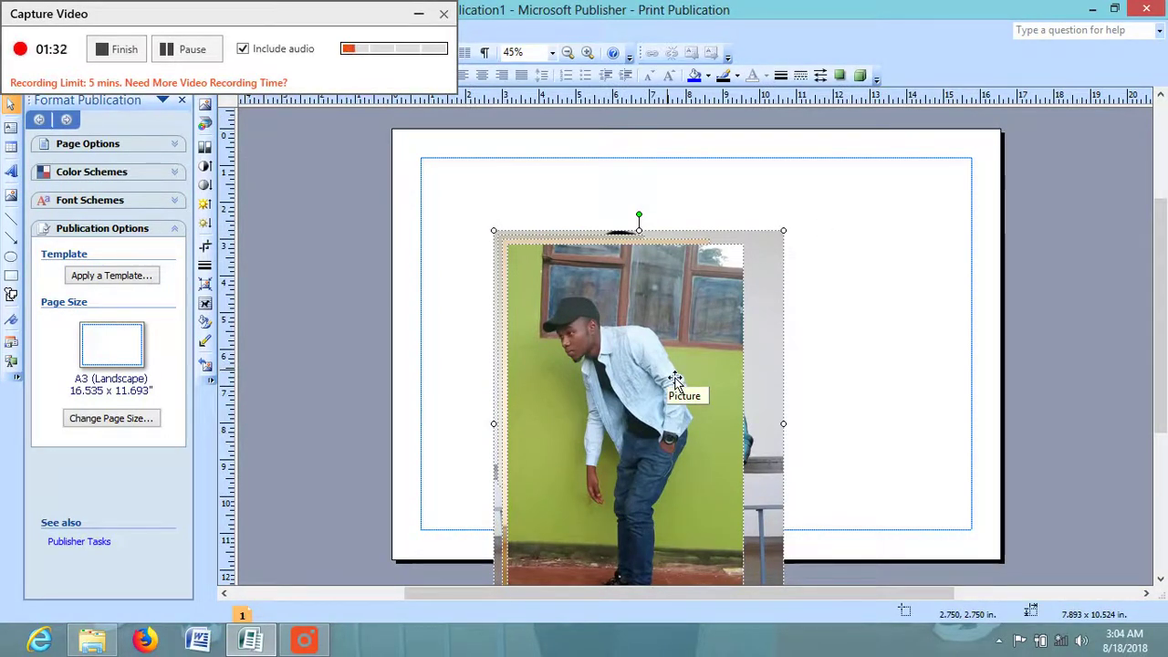
# Arrange the photos left to right: suit, plaid shirt, white shirt, and green-wall at the right edge.
pyautogui.moveTo(676, 379); pyautogui.dragTo(1034, 262)
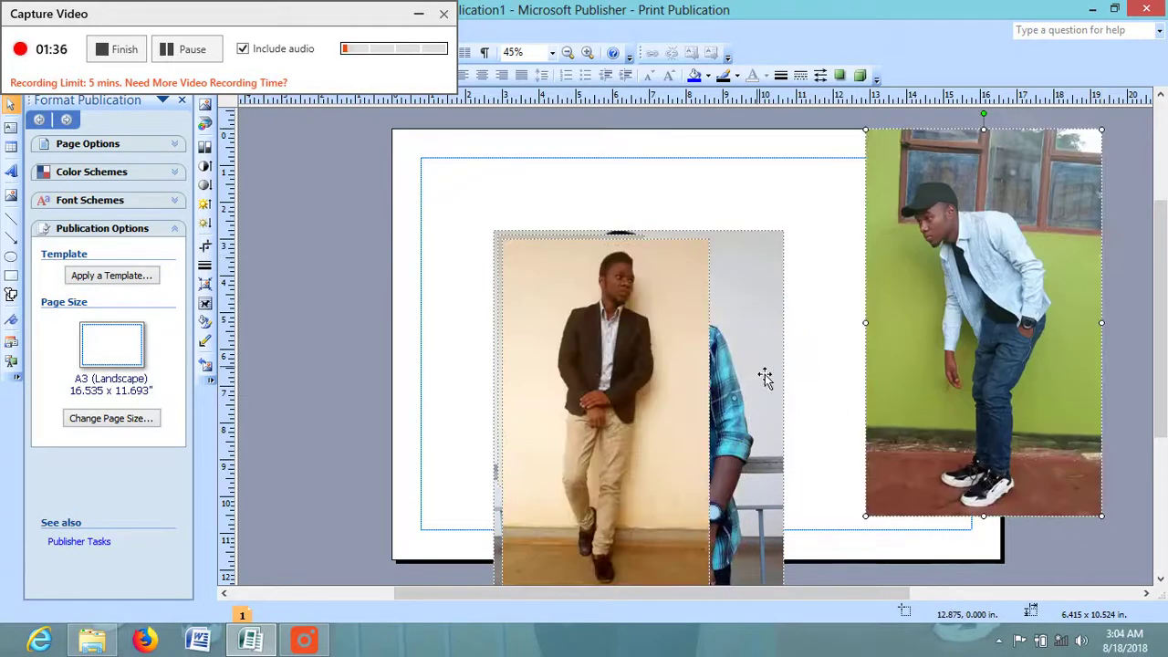
pyautogui.moveTo(661, 397); pyautogui.dragTo(435, 283)
pyautogui.click(565, 358)
pyautogui.moveTo(807, 256); pyautogui.dragTo(810, 245)
pyautogui.click(655, 354)
pyautogui.moveTo(612, 254); pyautogui.dragTo(618, 255)
# Narrow the plaid-shirt photo and stretch the suit and plaid photos down toward the page bottom.
pyautogui.moveTo(747, 333); pyautogui.dragTo(689, 340)
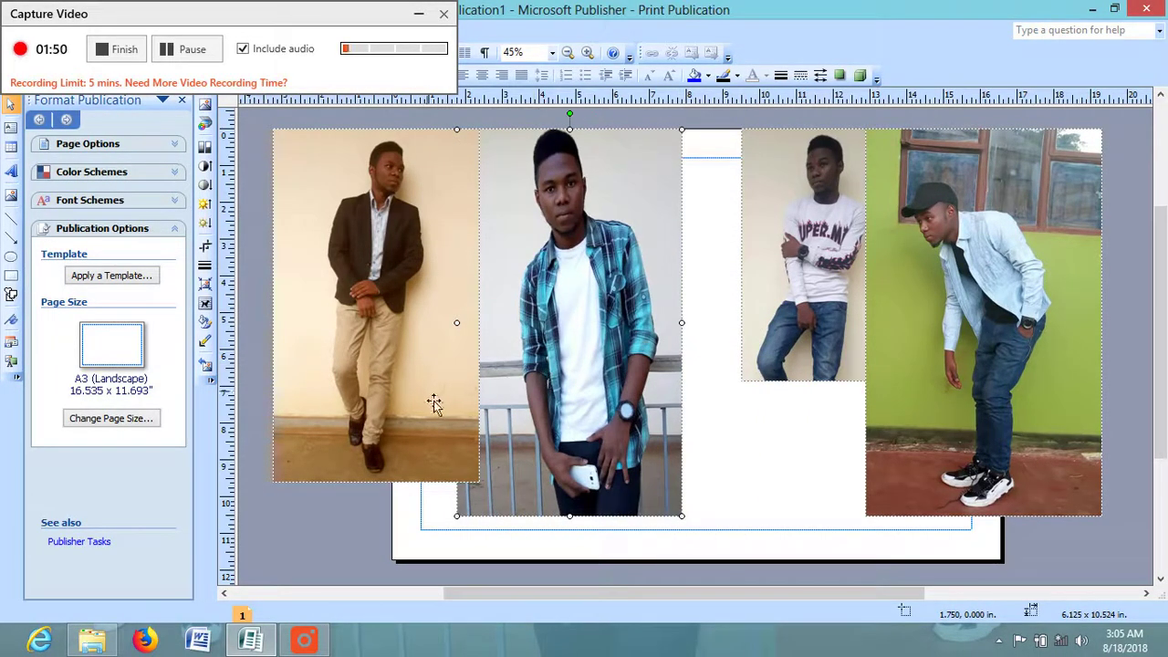
pyautogui.click(381, 465)
pyautogui.moveTo(380, 485); pyautogui.dragTo(378, 574)
pyautogui.click(567, 429)
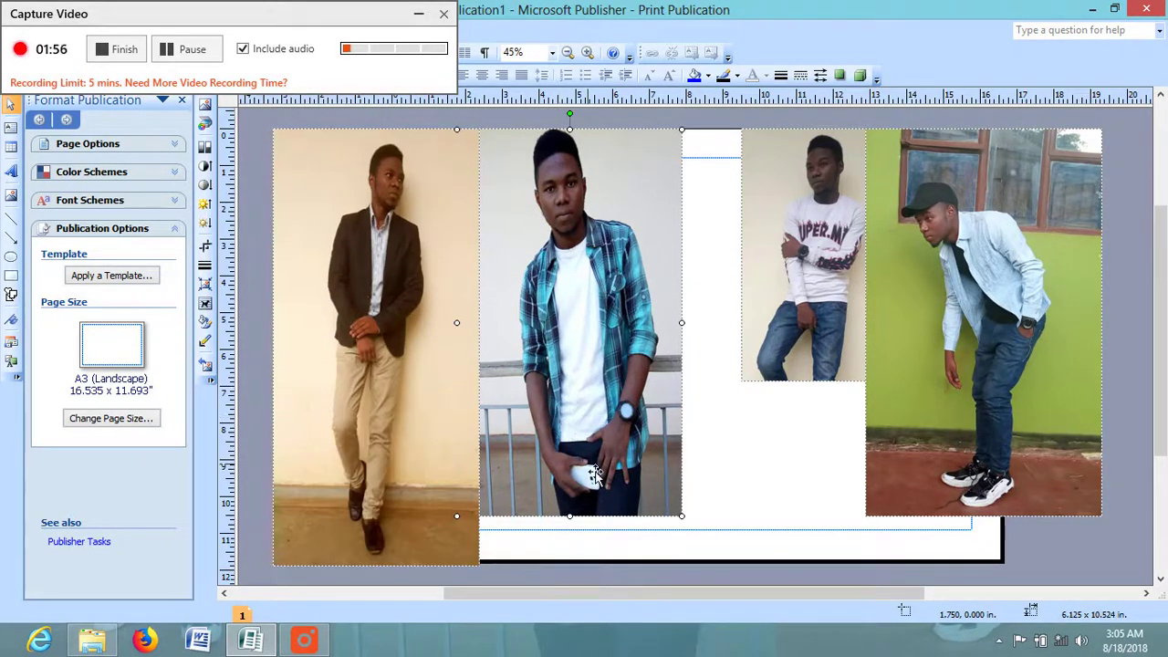
pyautogui.moveTo(570, 522)
pyautogui.mouseDown()
pyautogui.moveTo(578, 579)
pyautogui.moveTo(567, 540)
pyautogui.mouseUp()
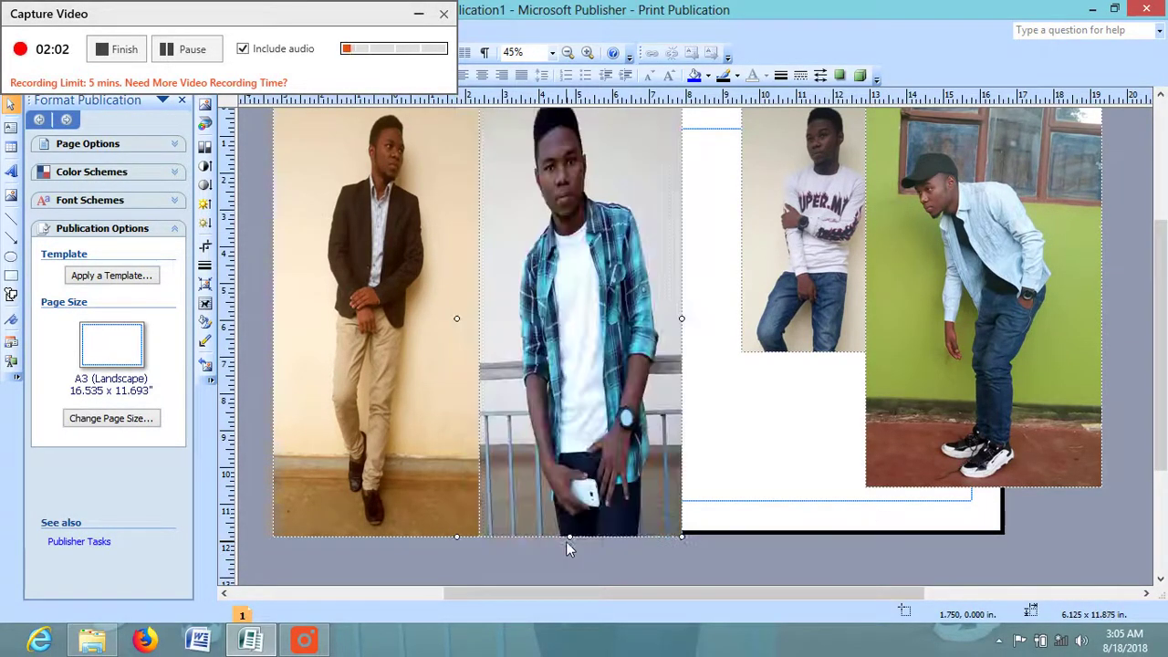
# Place the white-shirt photo beside the plaid one, stretch it full height, and widen it to the green photo.
pyautogui.click(800, 245)
pyautogui.moveTo(800, 246); pyautogui.dragTo(742, 243)
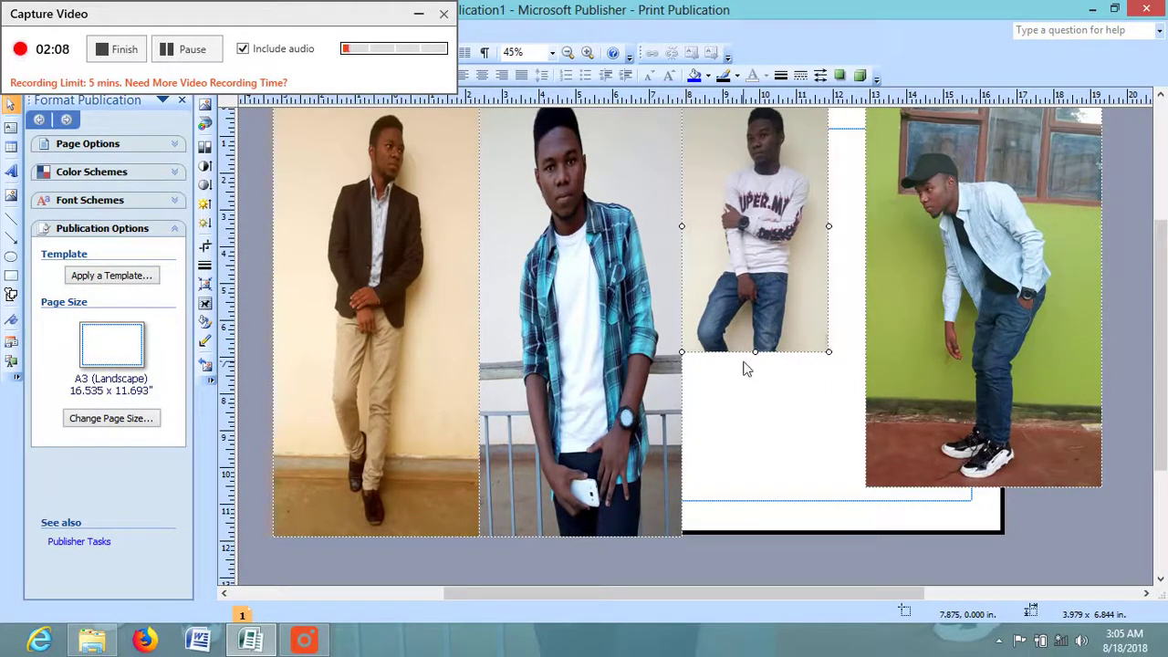
pyautogui.moveTo(766, 366); pyautogui.dragTo(812, 548)
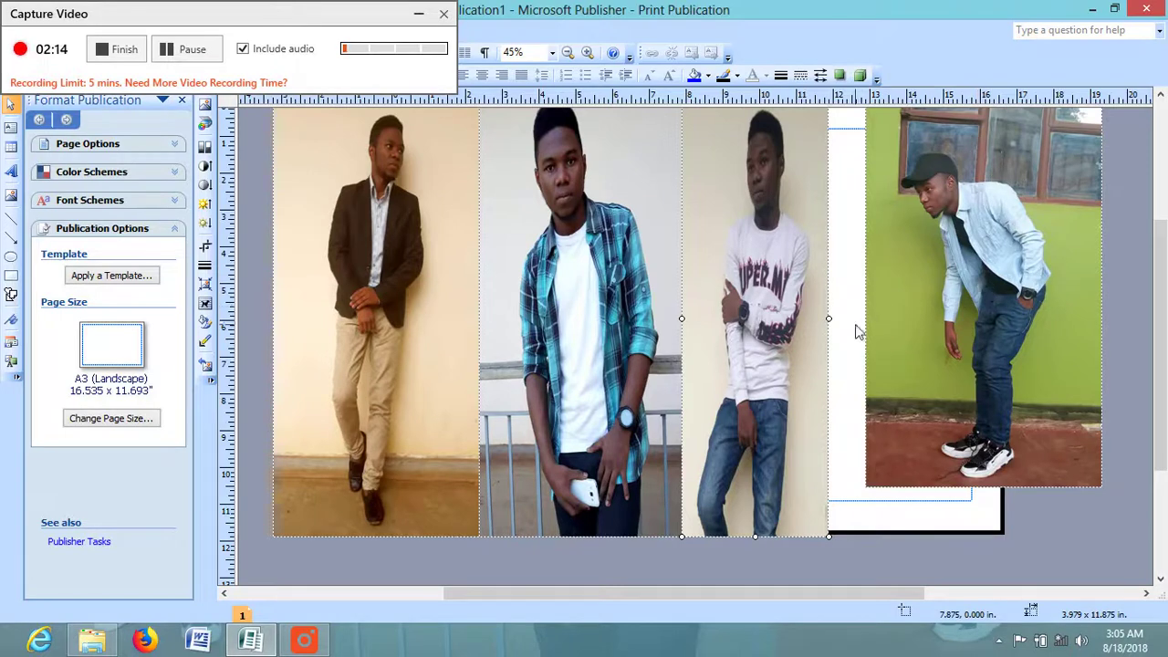
pyautogui.moveTo(842, 334); pyautogui.dragTo(869, 334)
pyautogui.moveTo(869, 334); pyautogui.dragTo(867, 330)
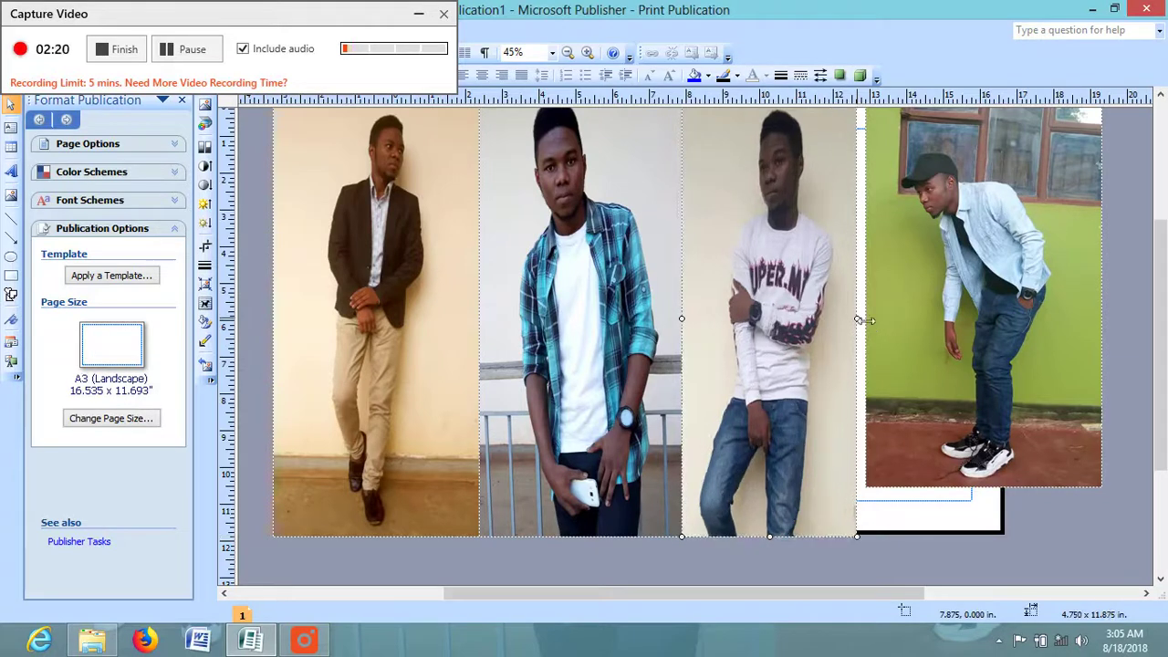
pyautogui.click(907, 313)
pyautogui.click(844, 316)
pyautogui.moveTo(863, 321)
pyautogui.mouseDown()
pyautogui.moveTo(880, 333)
pyautogui.moveTo(867, 325)
pyautogui.mouseUp()
# Stretch the green-wall photo to 11.875 in tall to match the others, then deselect.
pyautogui.click(979, 440)
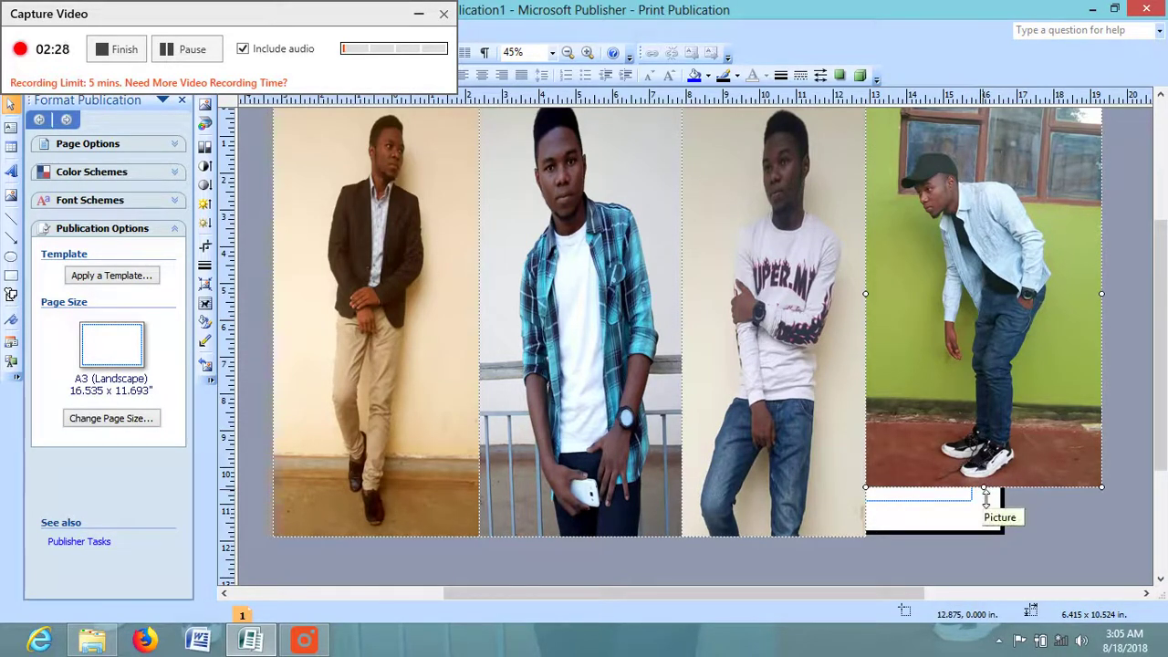
pyautogui.moveTo(986, 493); pyautogui.dragTo(997, 548)
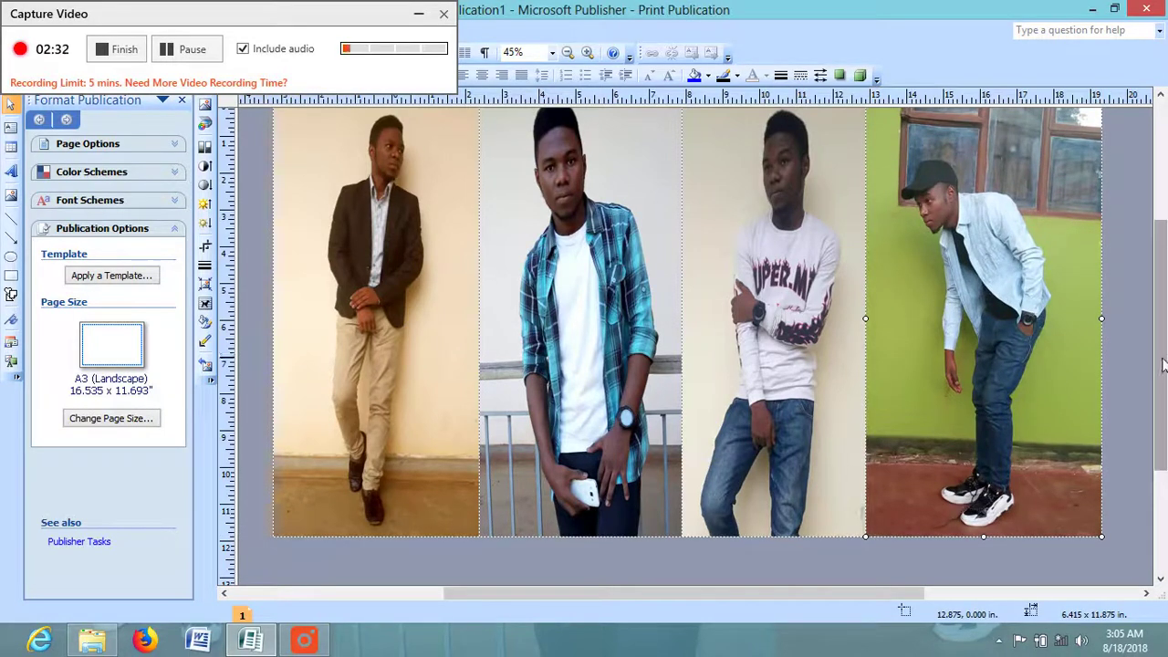
pyautogui.scroll(1, 1159, 367)
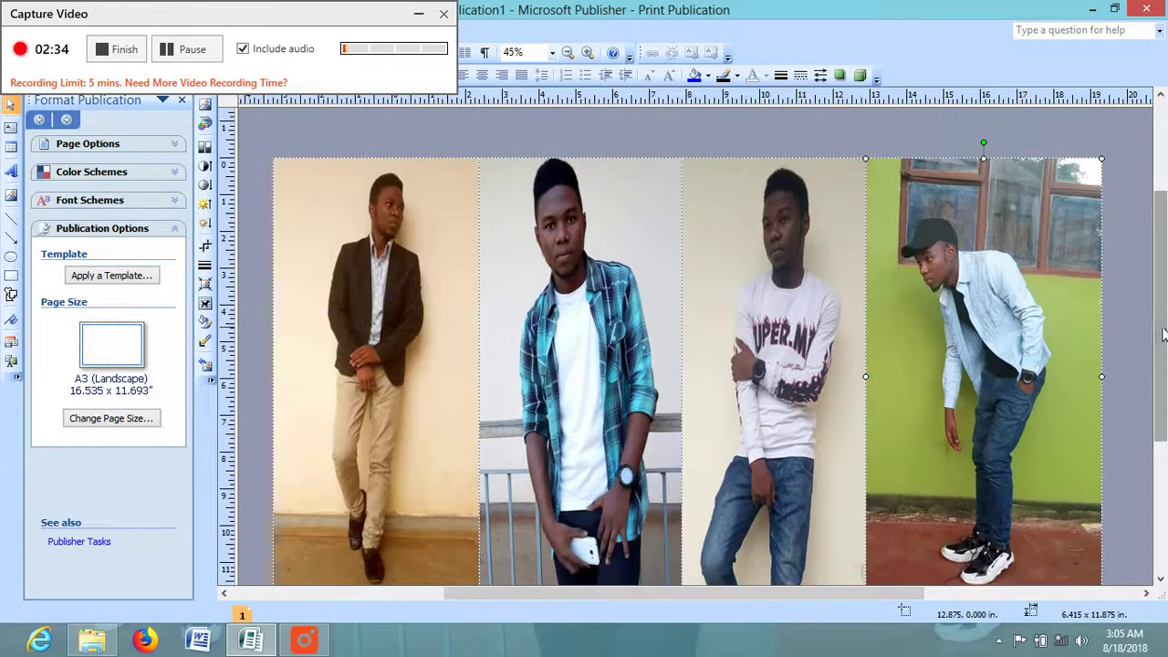
pyautogui.click(865, 139)
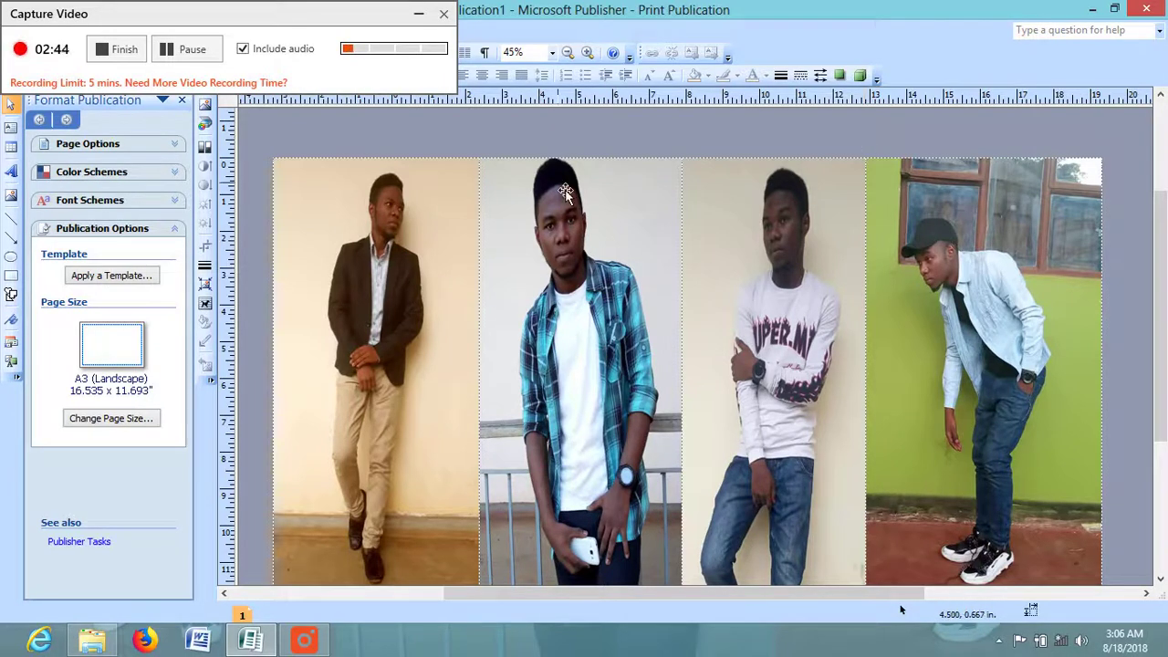
# Insert a 3D-style WordArt reading 'Straw C E O' onto the poster.
pyautogui.click(11, 172)
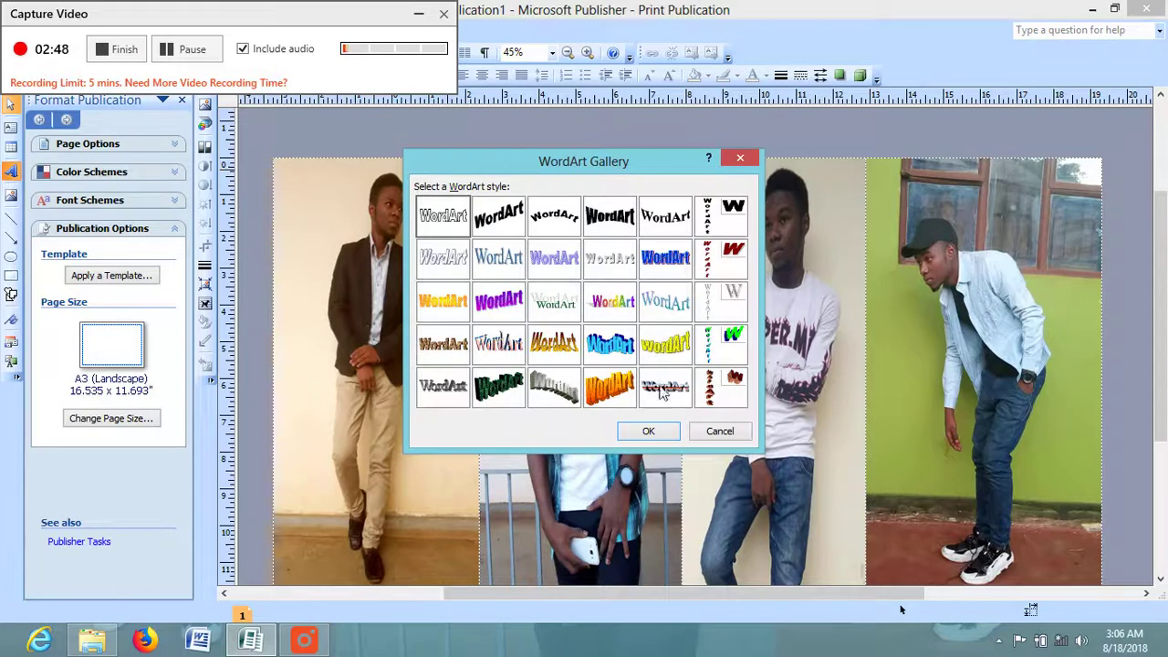
pyautogui.click(662, 391)
pyautogui.click(649, 431)
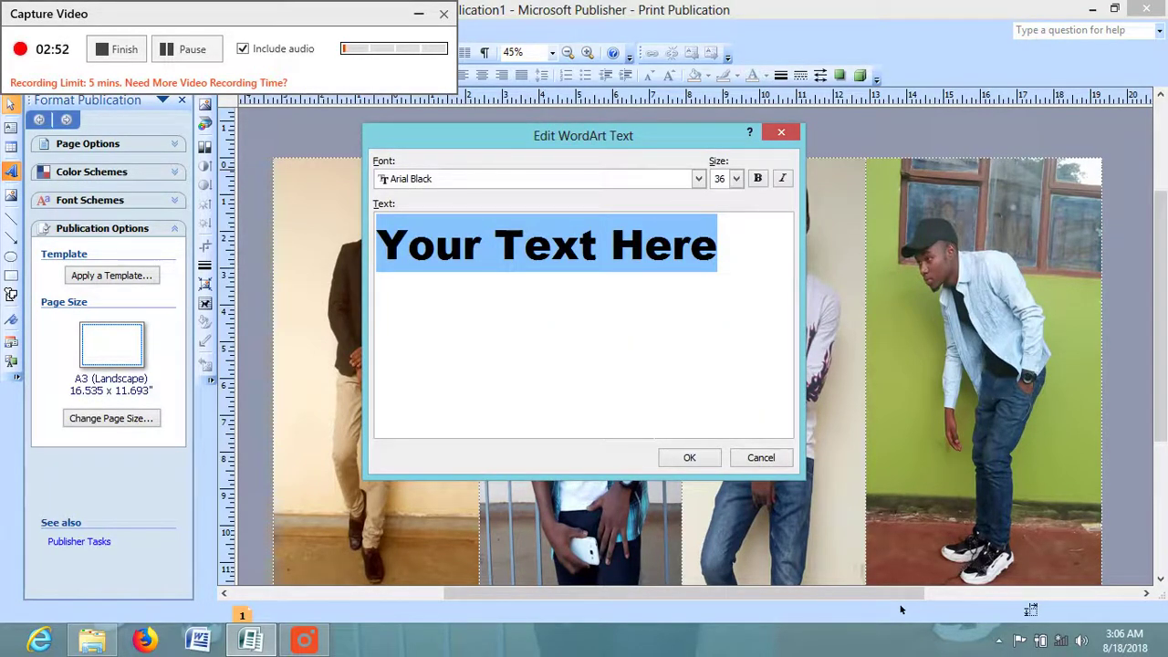
pyautogui.write('St')
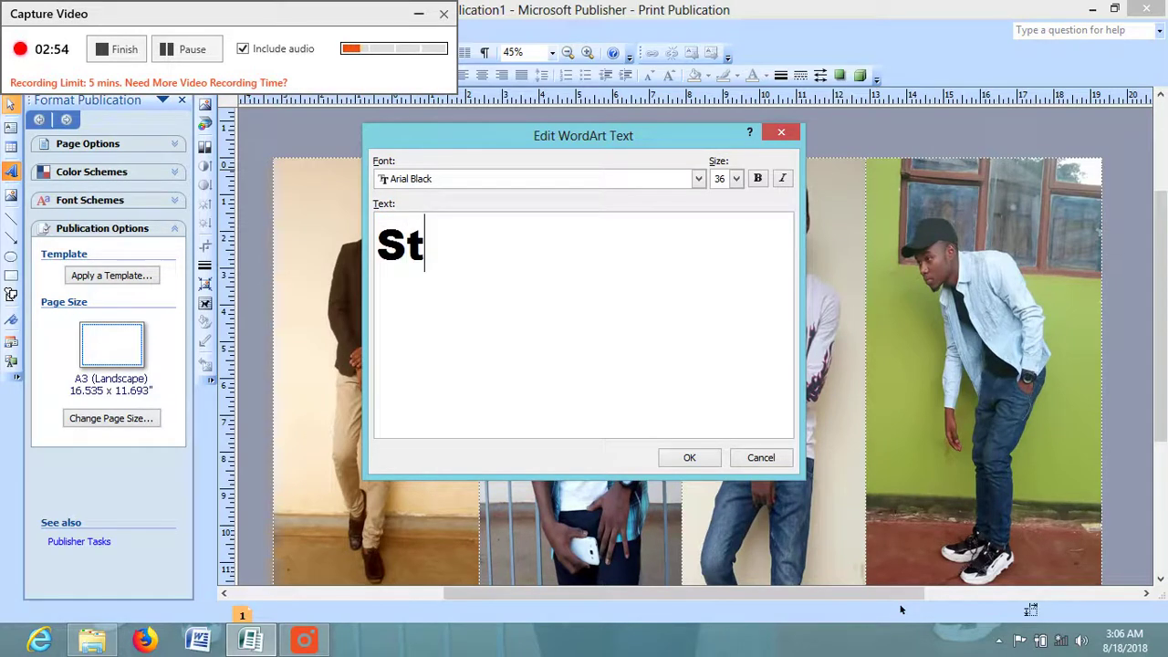
pyautogui.write('raw C')
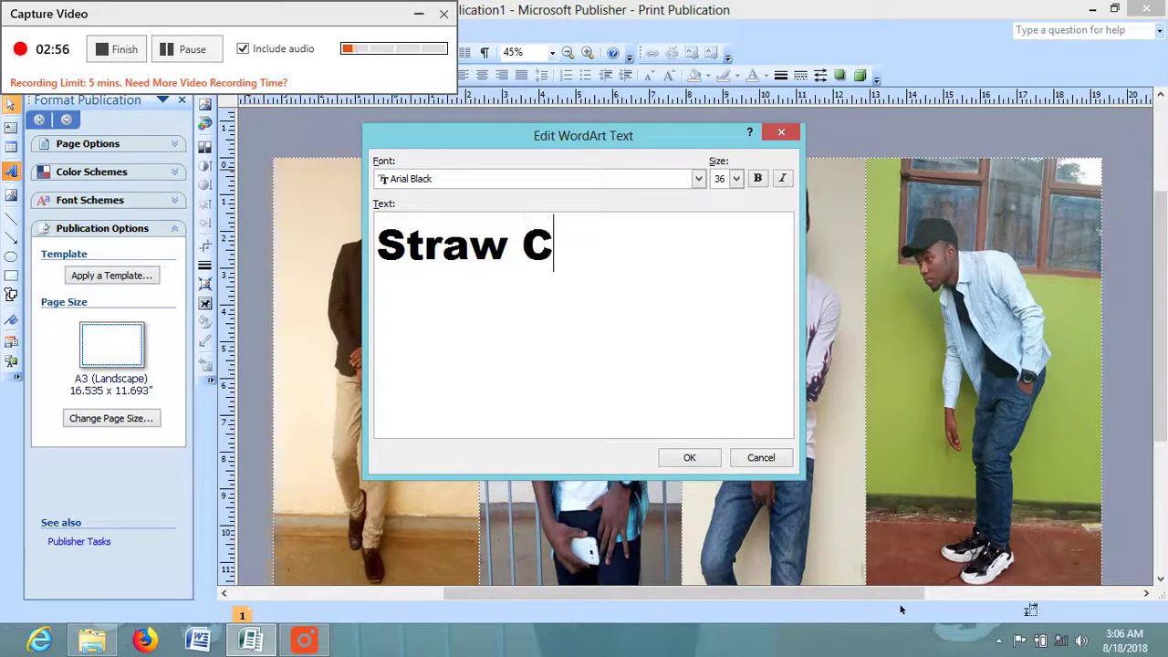
pyautogui.write('E O')
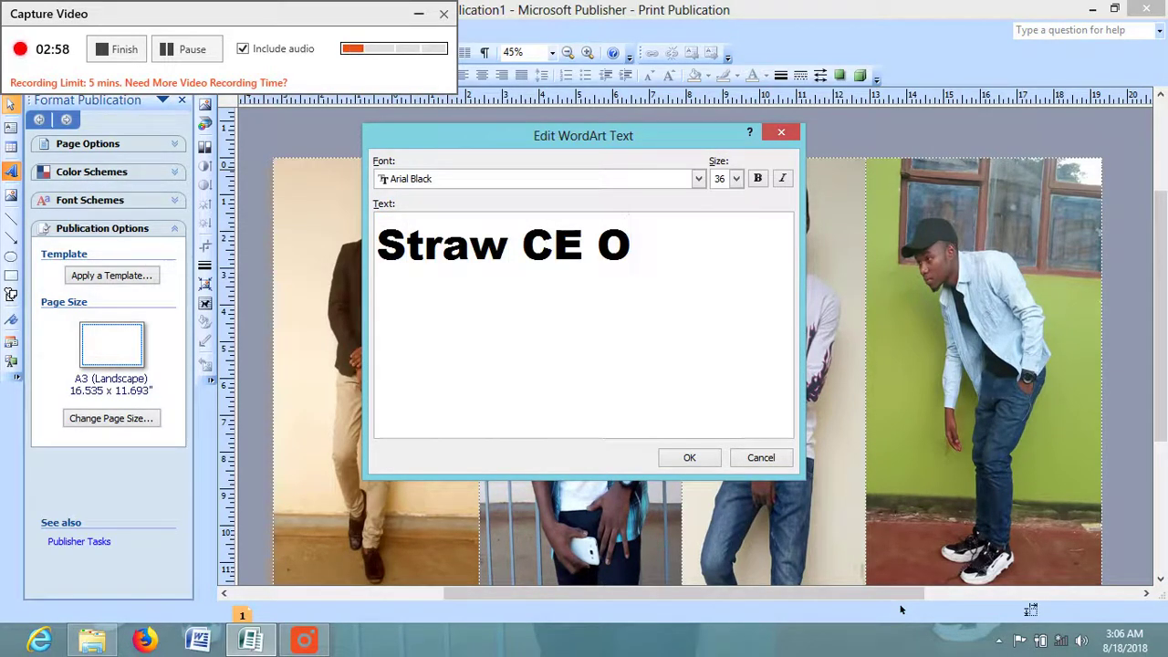
pyautogui.press('Left')
pyautogui.press('Left')
pyautogui.press('Left')
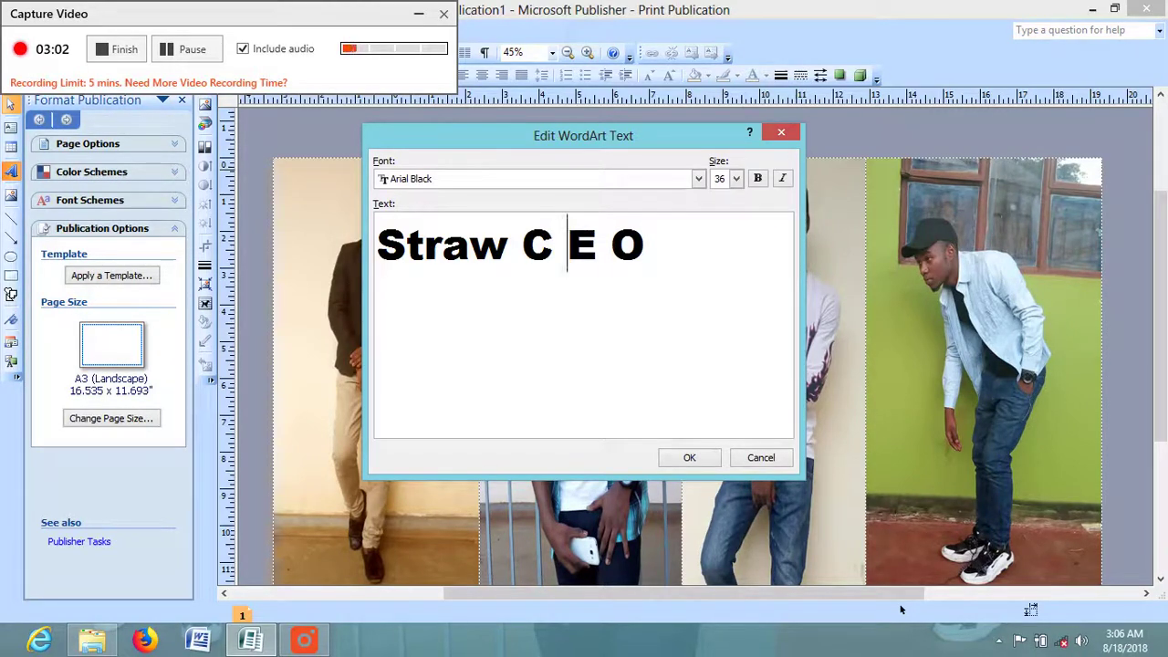
pyautogui.click(687, 458)
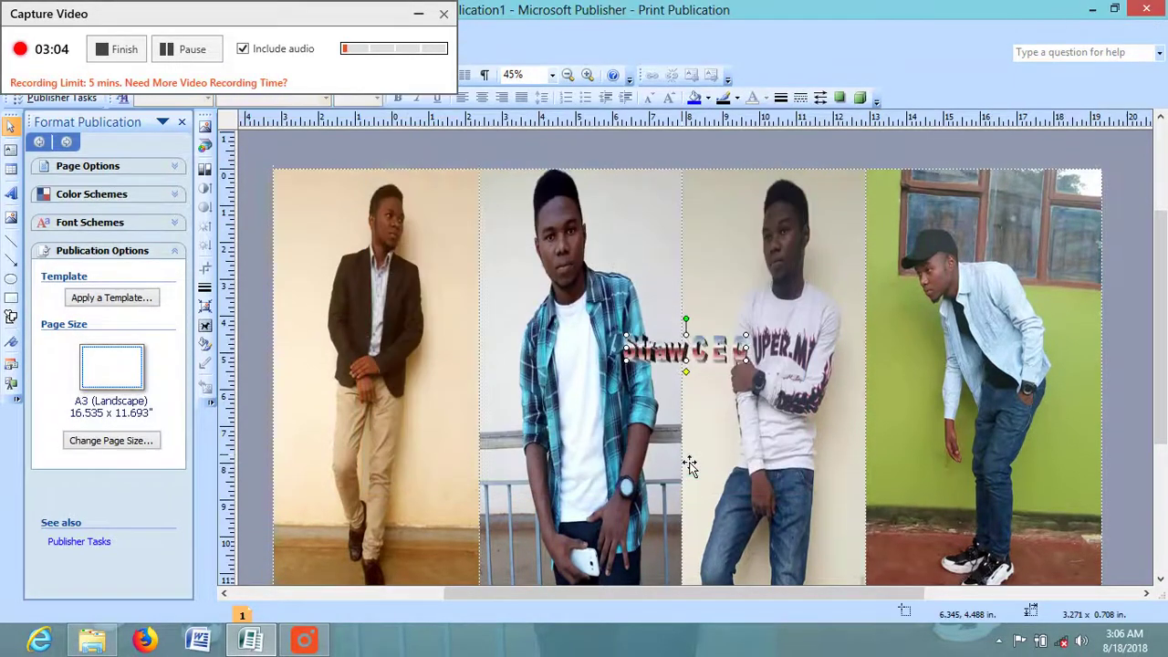
pyautogui.rightClick(738, 356)
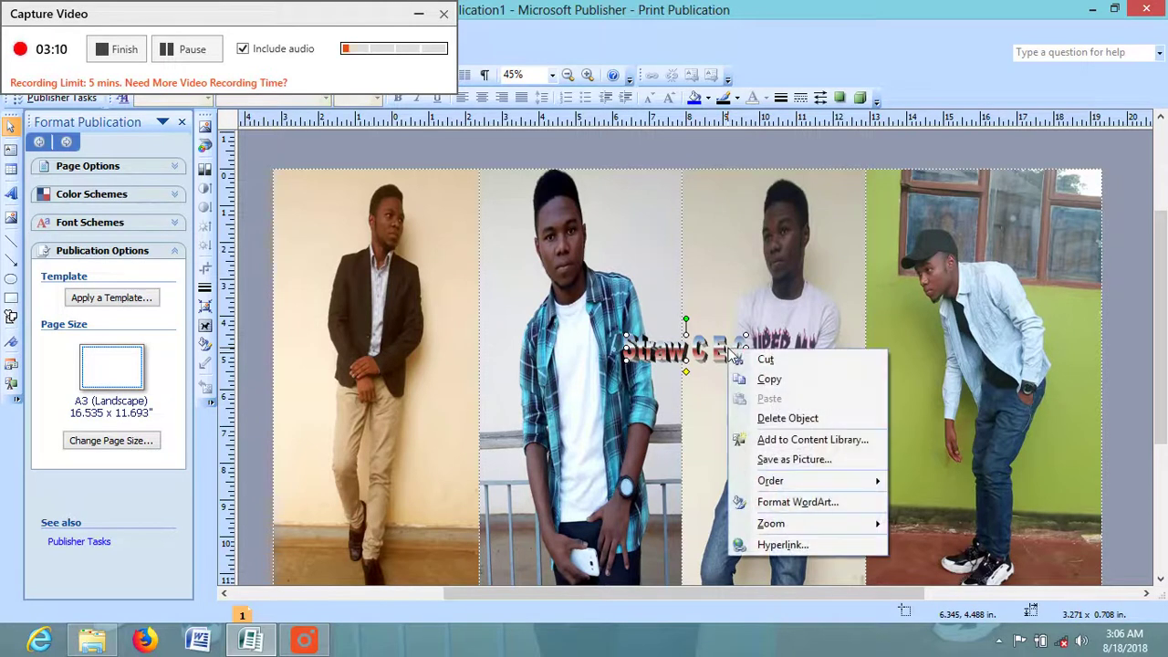
pyautogui.click(807, 509)
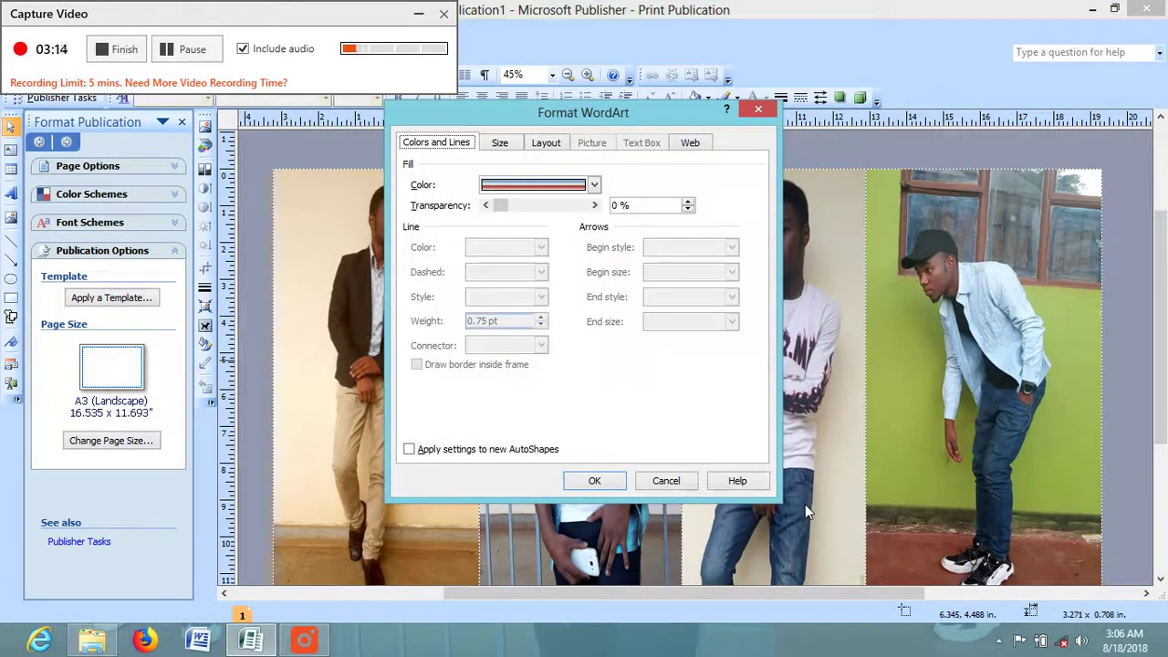
pyautogui.click(757, 109)
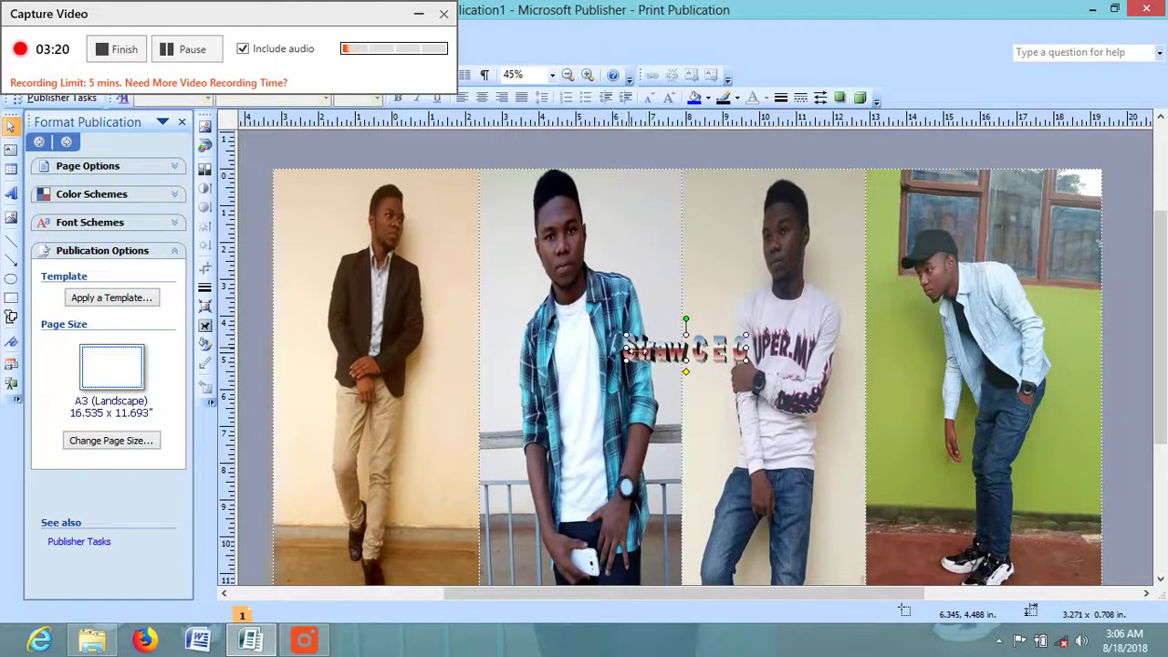
# Move the WordArt onto the middle photos, widen it across both and stretch it taller.
pyautogui.moveTo(628, 356); pyautogui.dragTo(506, 413)
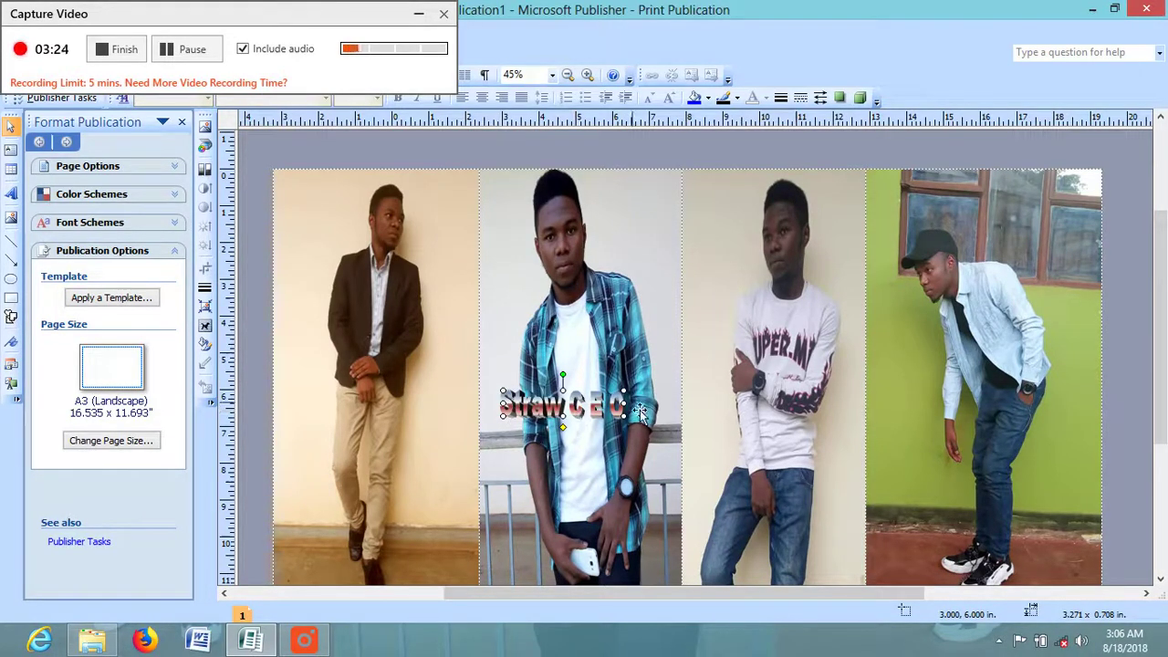
pyautogui.moveTo(634, 418); pyautogui.dragTo(840, 457)
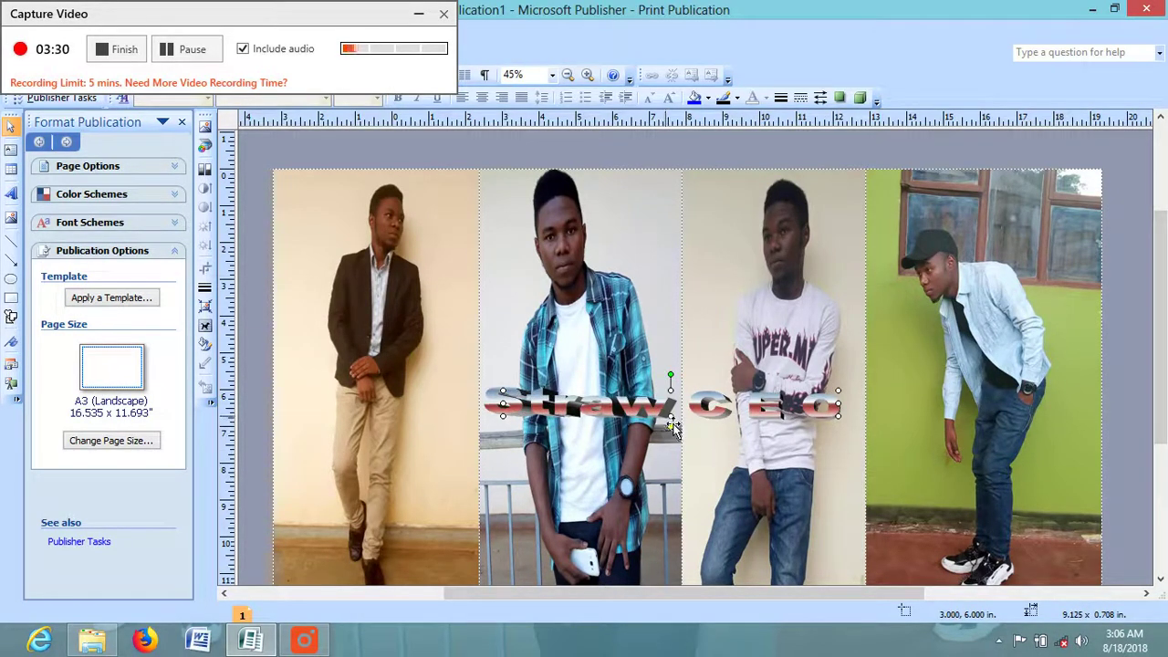
pyautogui.moveTo(680, 429); pyautogui.dragTo(674, 531)
pyautogui.moveTo(682, 461); pyautogui.dragTo(661, 522)
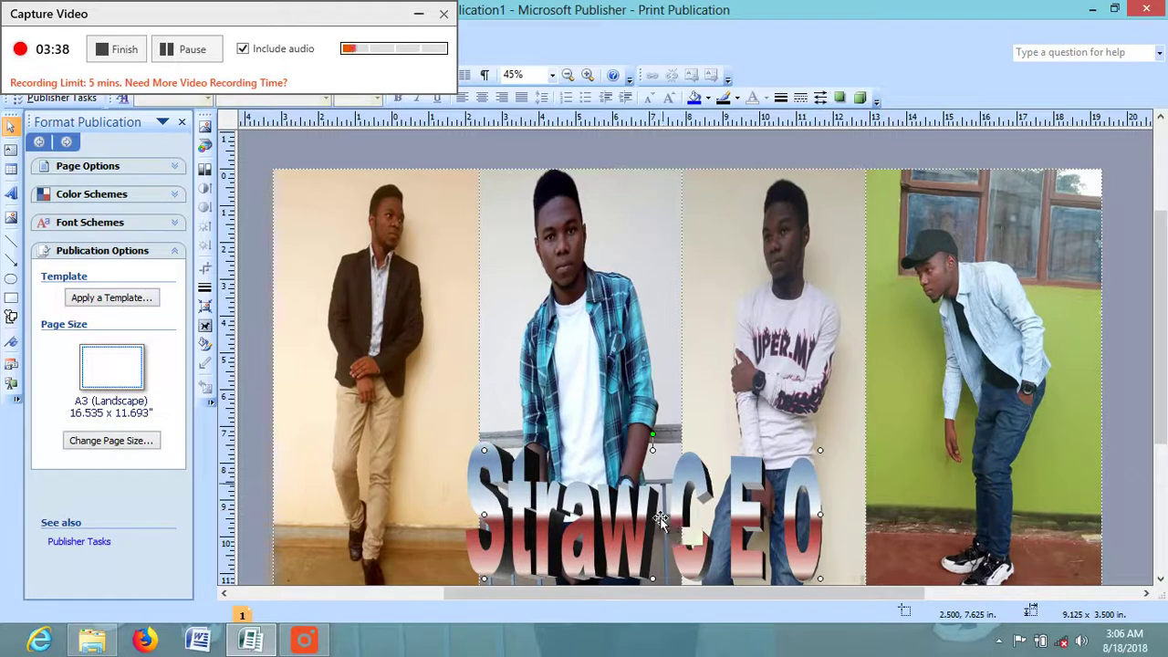
pyautogui.click(741, 262)
# Nudge the WordArt down to the bottom of the page, then select all objects with Ctrl+A.
pyautogui.click(626, 517)
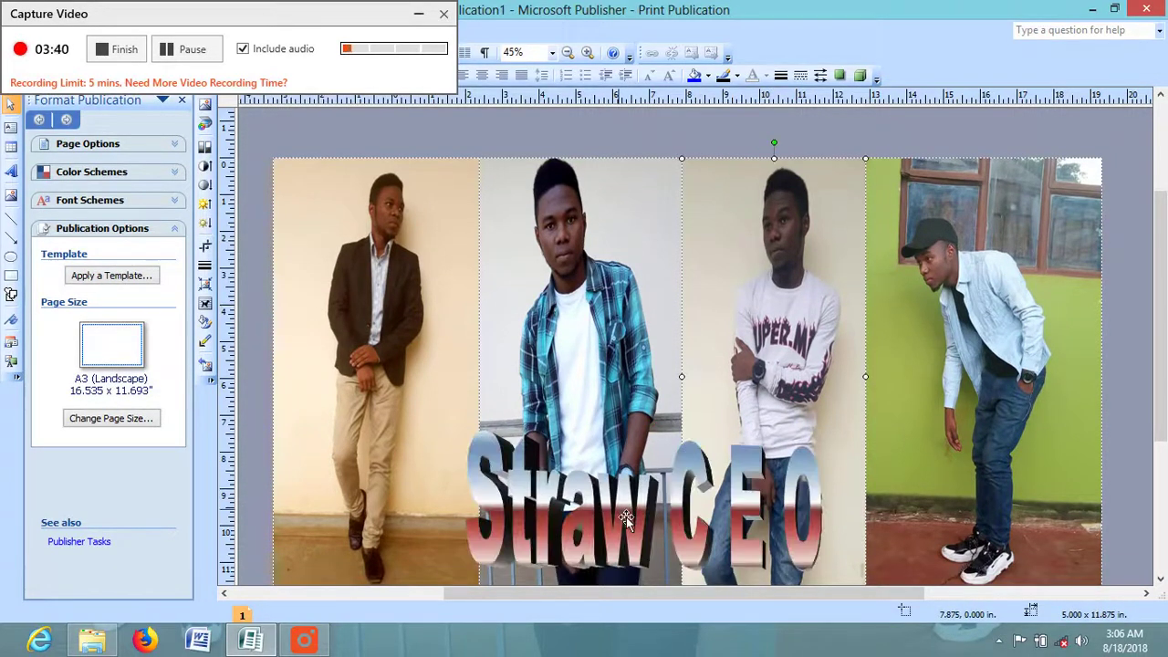
pyautogui.moveTo(631, 518); pyautogui.dragTo(632, 520)
pyautogui.click(841, 254)
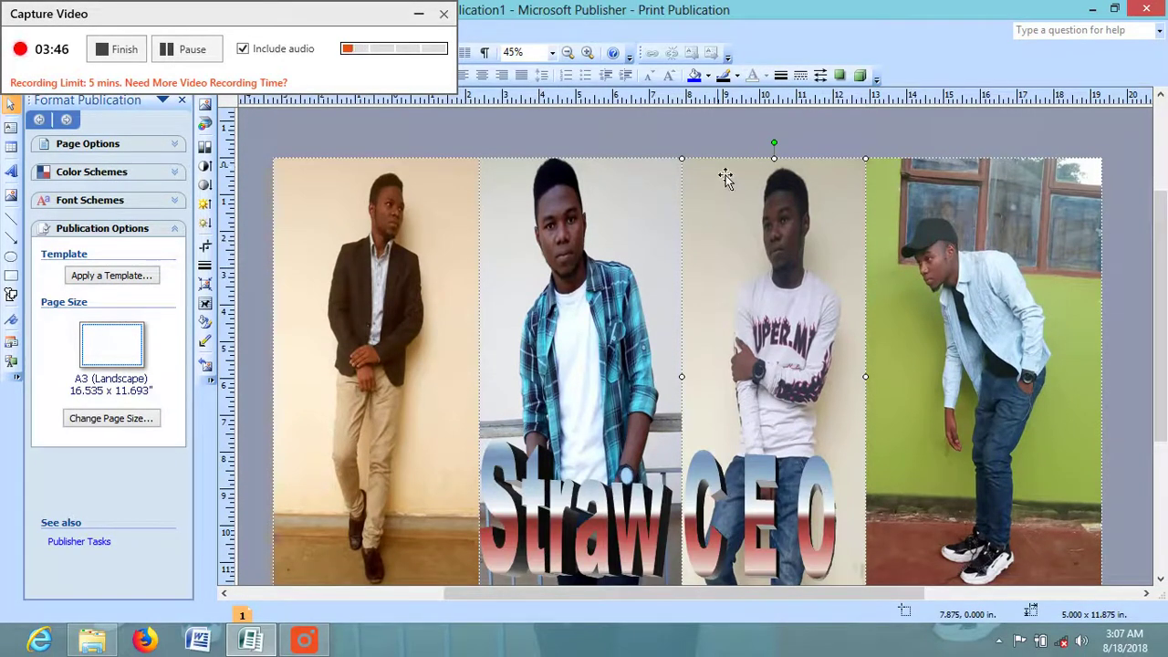
pyautogui.click(710, 144)
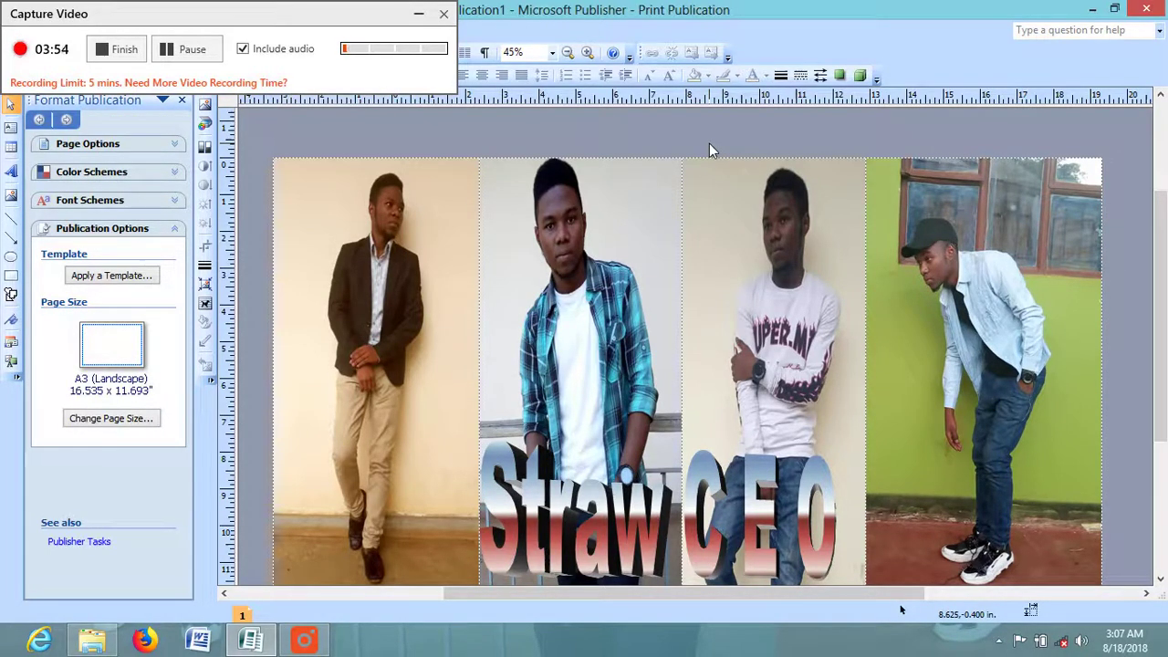
pyautogui.hotkey('ctrl', 'a')
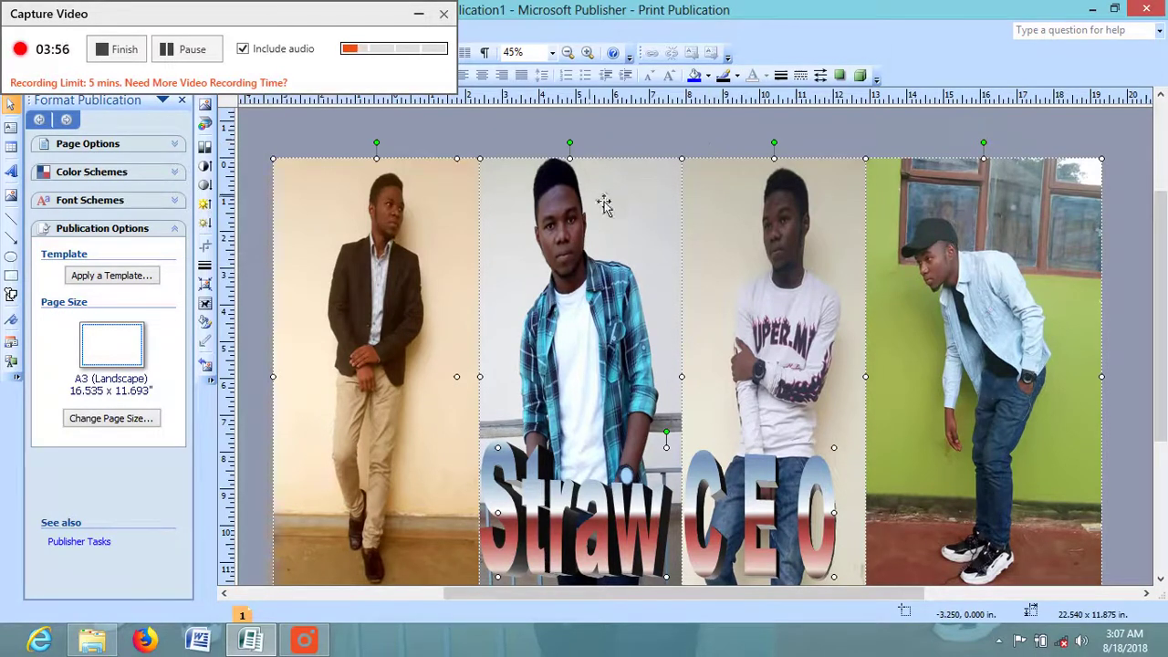
# Bring up the context menu for the selected photos and WordArt, showing Save as Picture.
pyautogui.rightClick(458, 204)
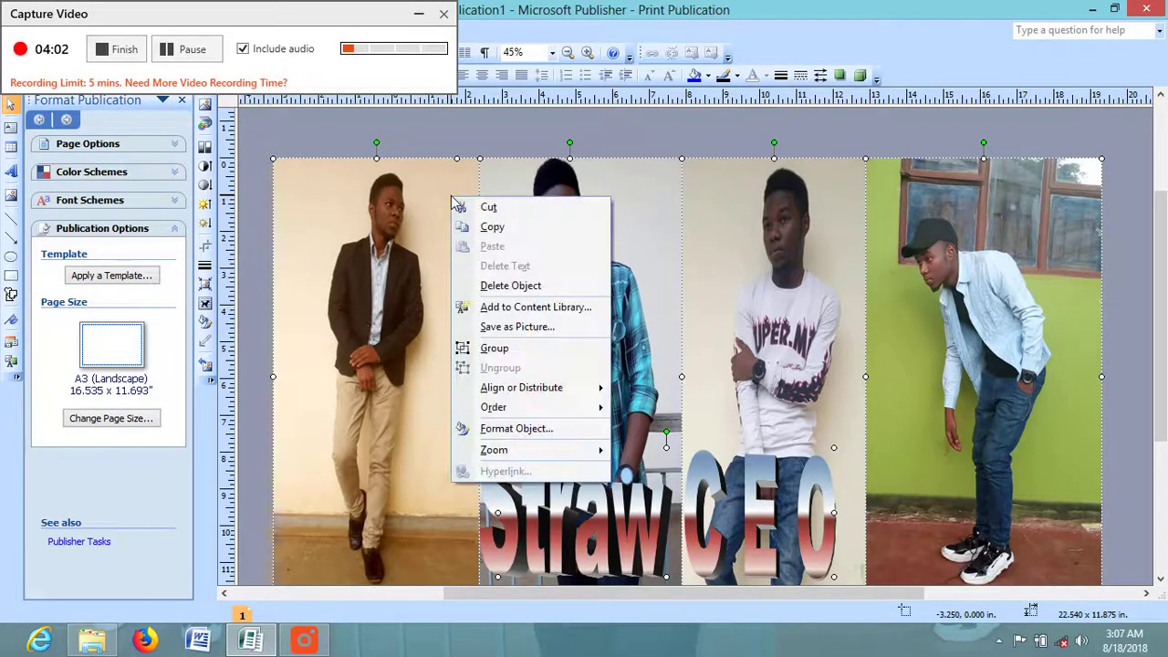
pyautogui.click(697, 224)
pyautogui.rightClick(698, 226)
pyautogui.click(923, 197)
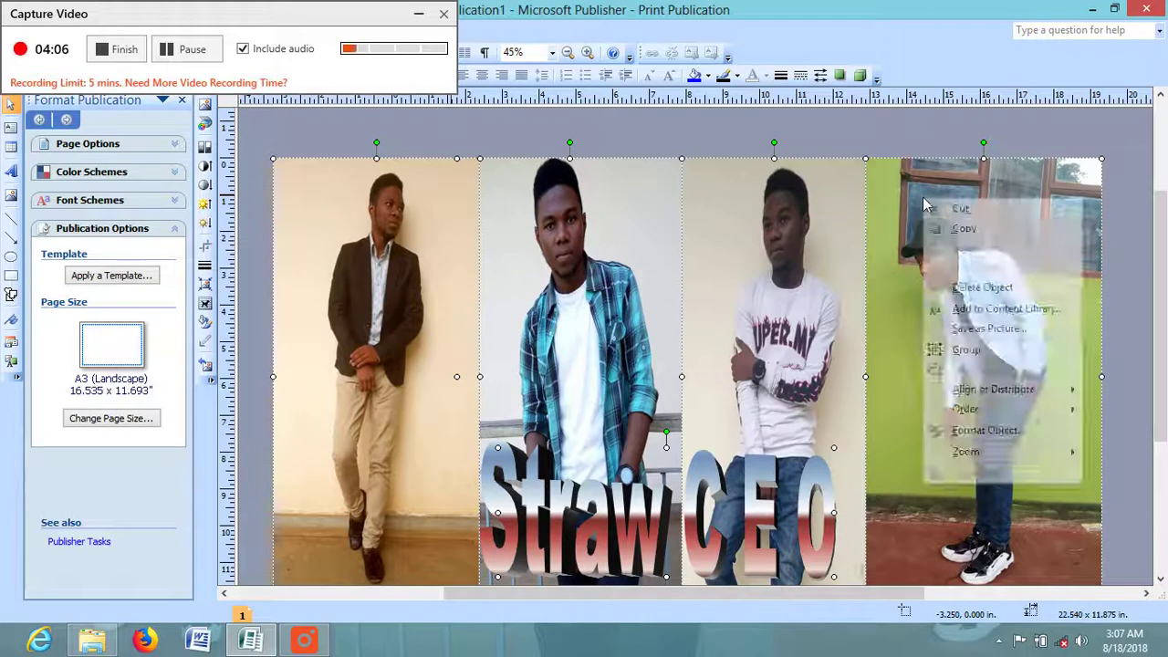
pyautogui.rightClick(626, 381)
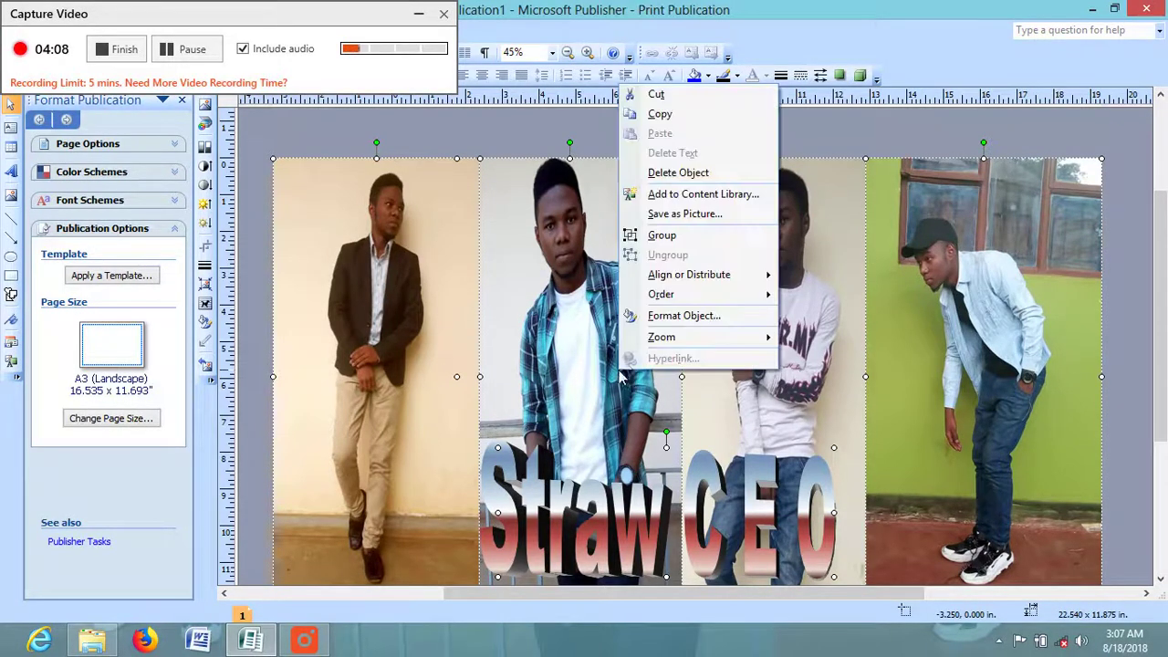
# Save the selection to the Desktop as PNG picture 'STRAW CEO', then minimize Publisher and close the mine folder.
pyautogui.click(684, 213)
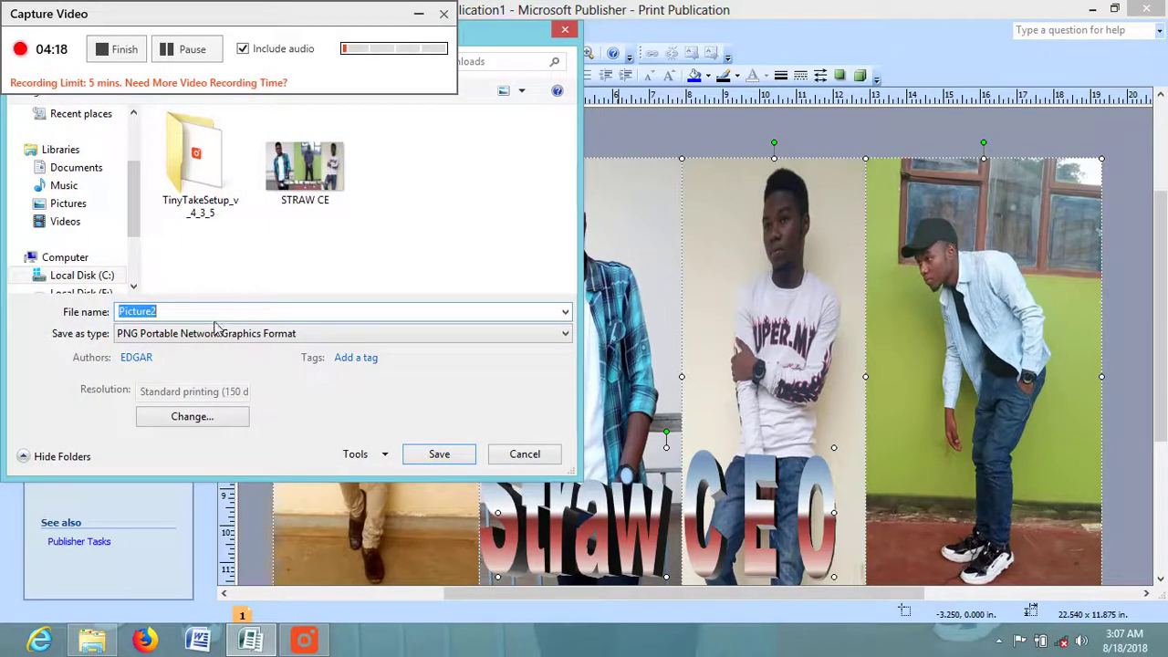
pyautogui.write('STRAW ')
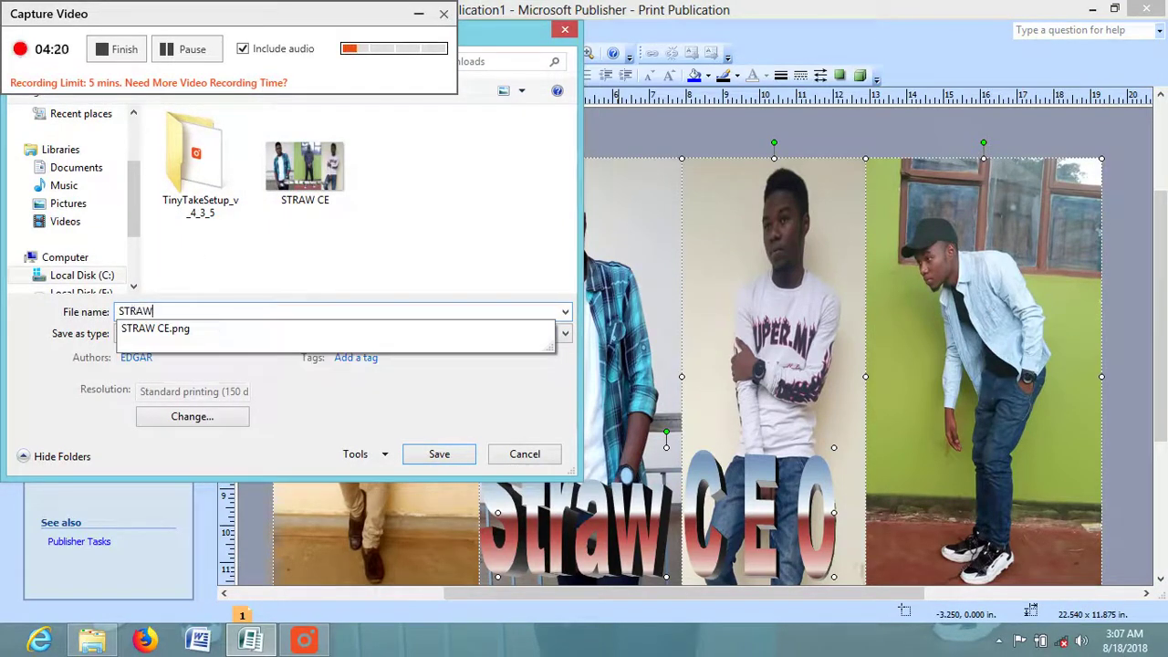
pyautogui.write('CEO')
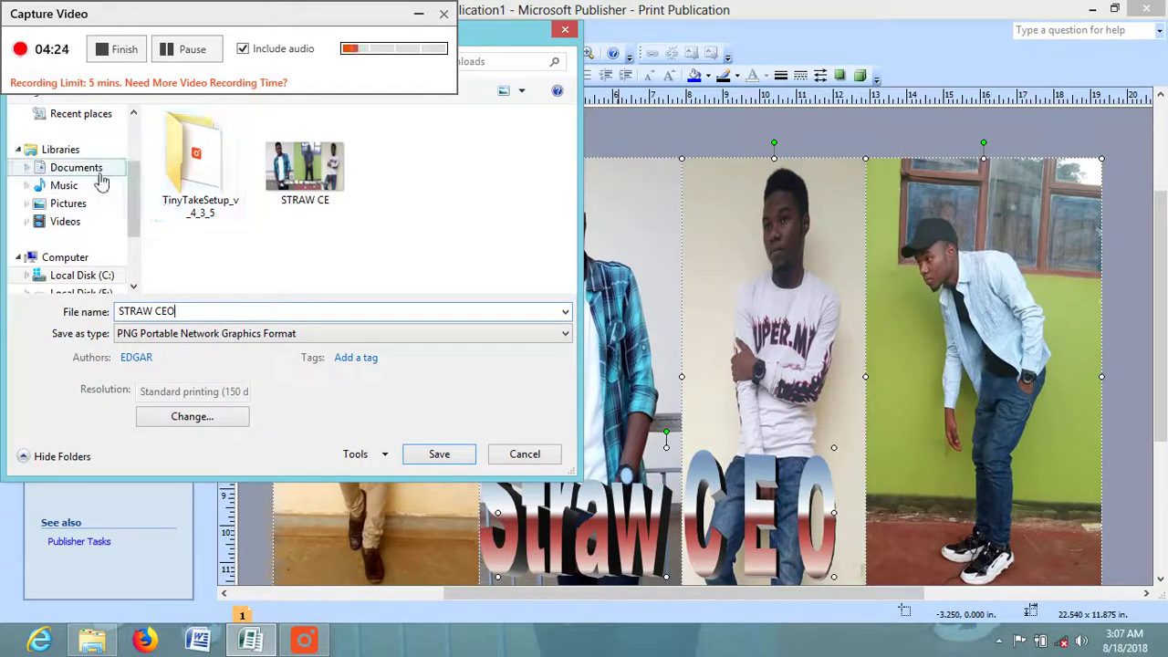
pyautogui.scroll(2, 118, 201)
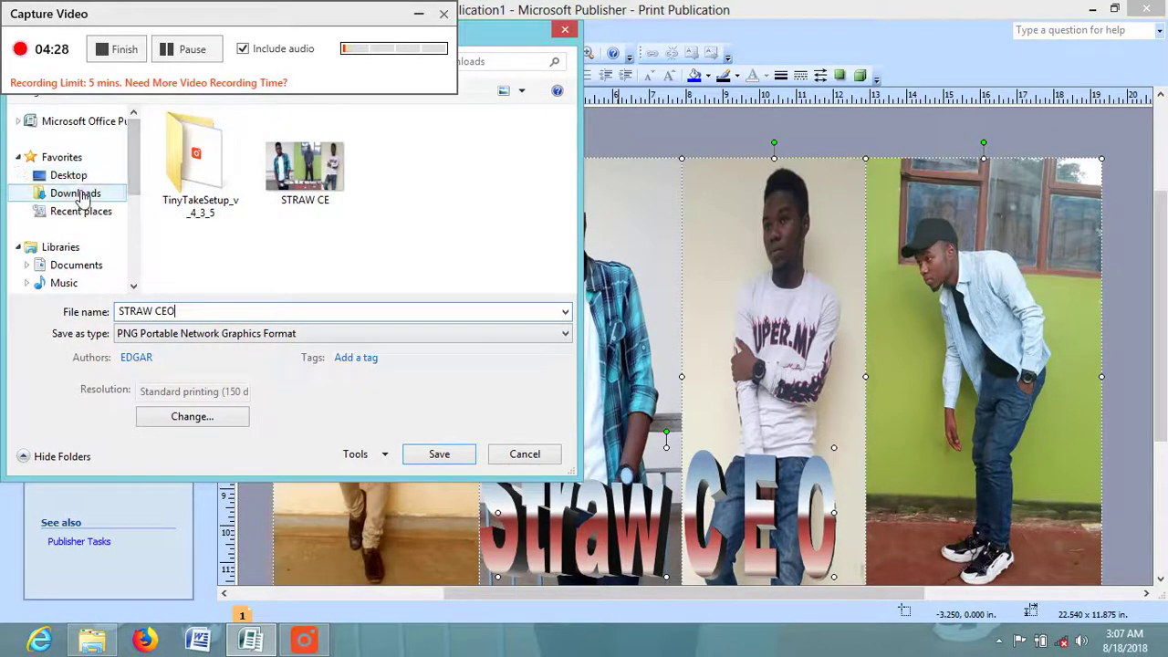
pyautogui.click(83, 179)
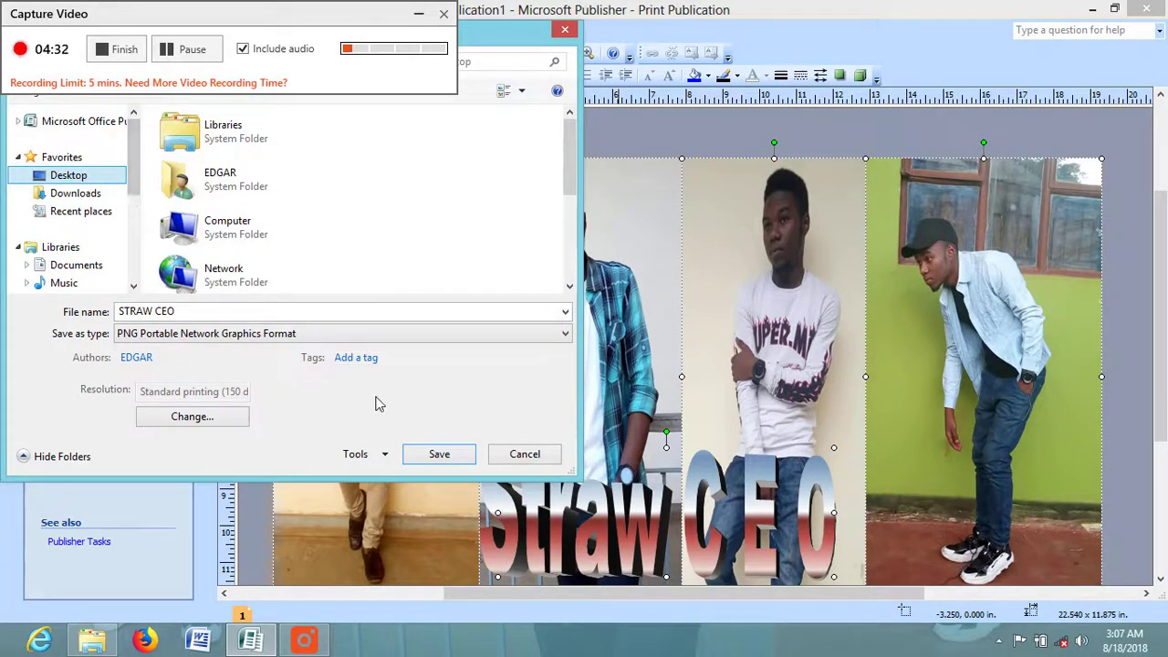
pyautogui.click(438, 462)
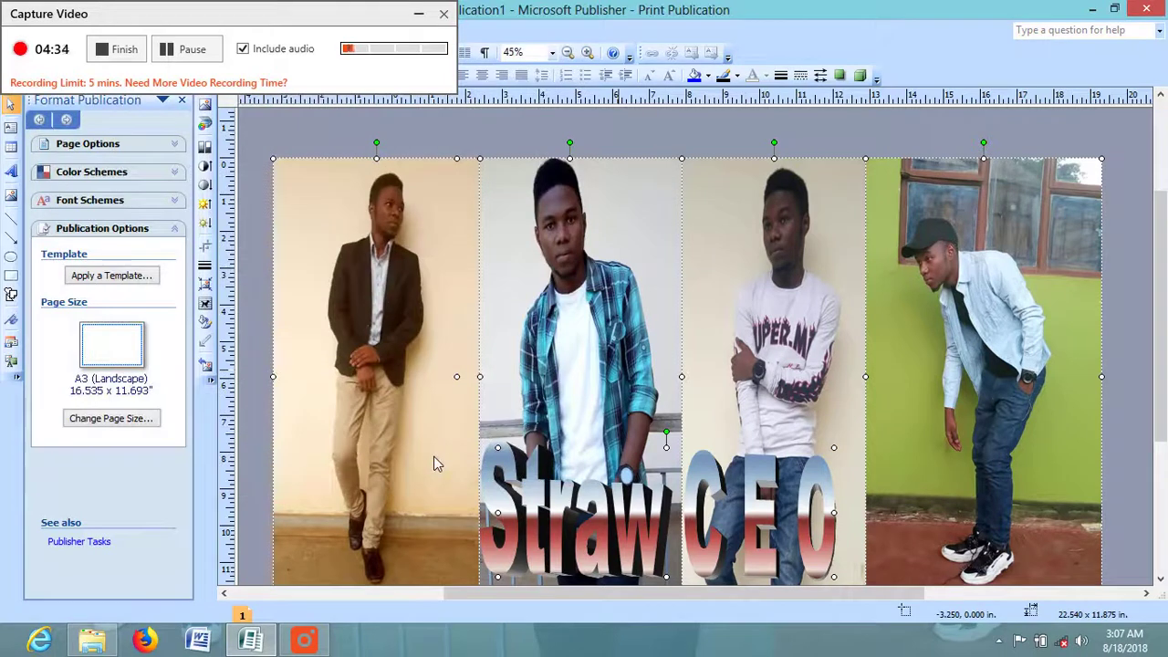
pyautogui.click(1095, 11)
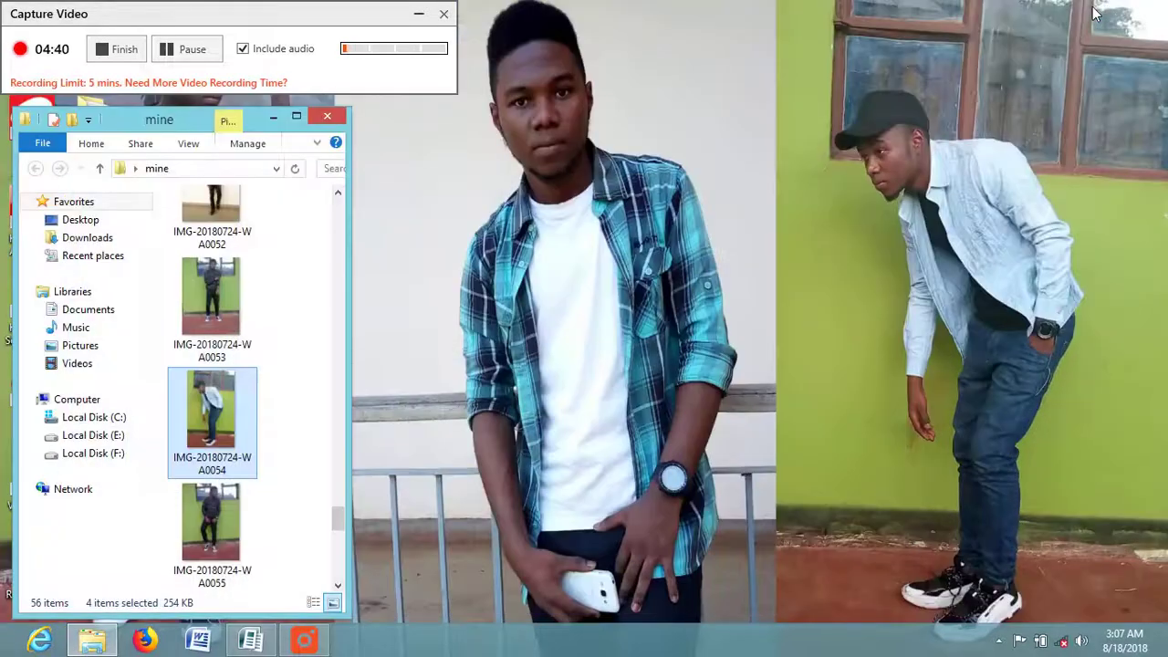
pyautogui.click(328, 115)
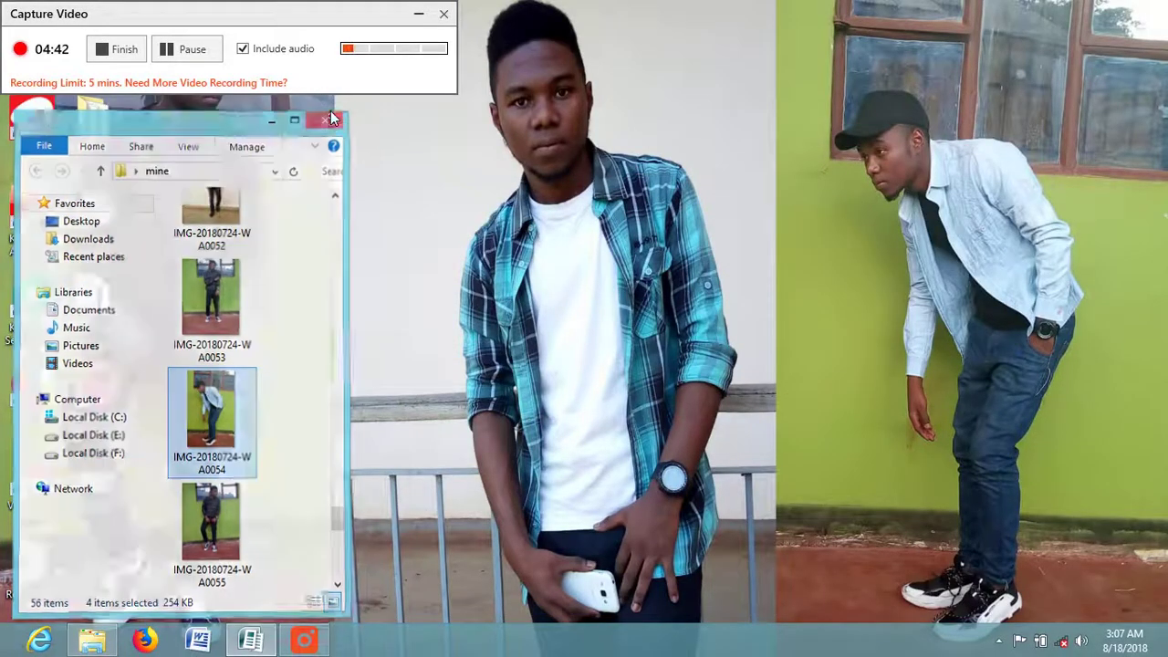